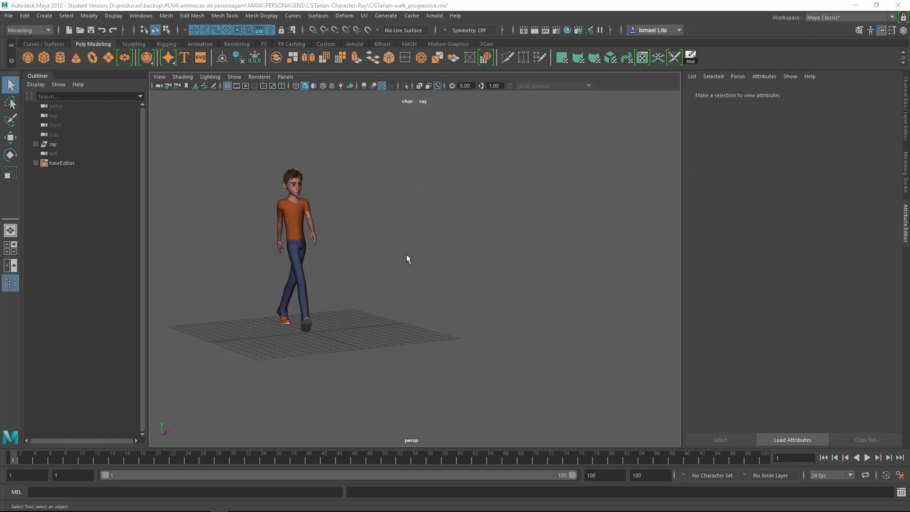
Tumble, dolly and track the perspective view so the Ray character fills more of the frame
left_click_drag(380, 265, 429, 242, "alt")
right_click_drag(429, 242, 414, 250, "alt")
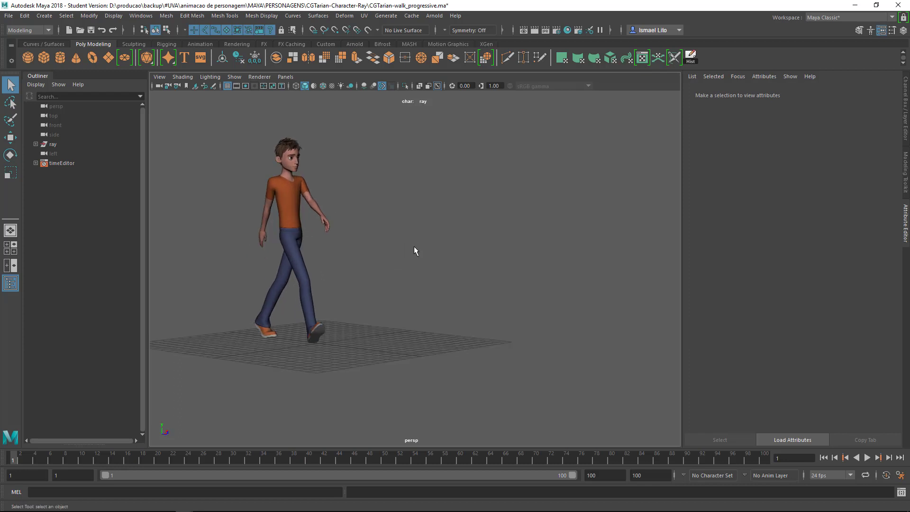
middle_click_drag(414, 250, 494, 258, "alt")
mouse_move(494, 257)
right_mouse_down("alt")
mouse_move(430, 272)
mouse_move(441, 282)
right_mouse_up("alt")
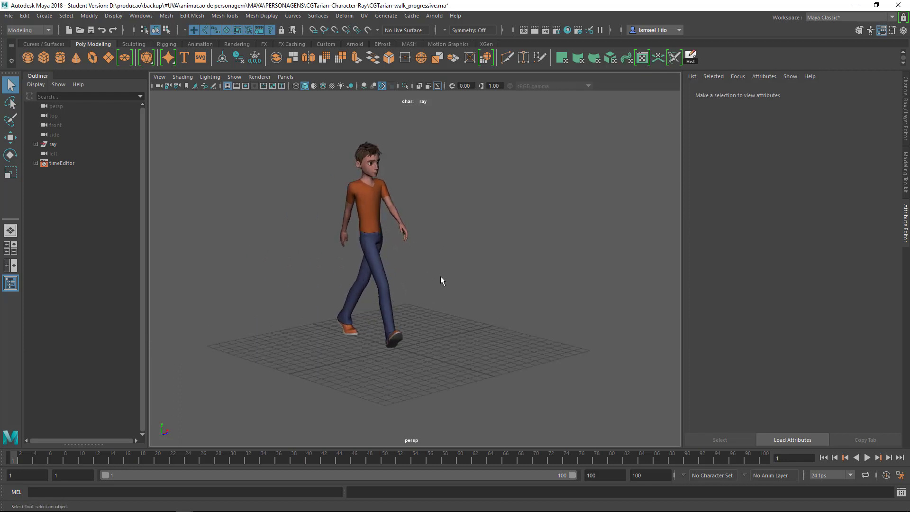
middle_click_drag(441, 282, 415, 264, "alt")
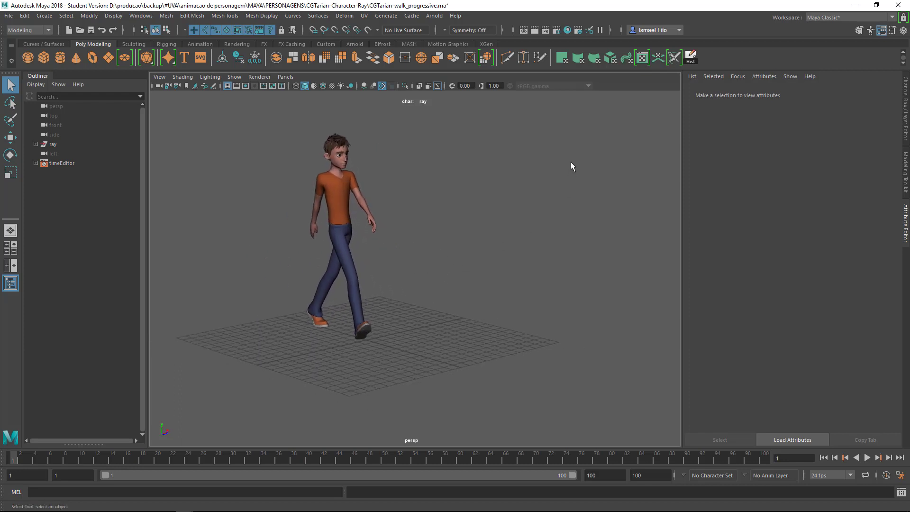
Set Render Using to Arnold Renderer in Render Settings
left_click(557, 29)
left_click_drag(202, 82, 190, 82)
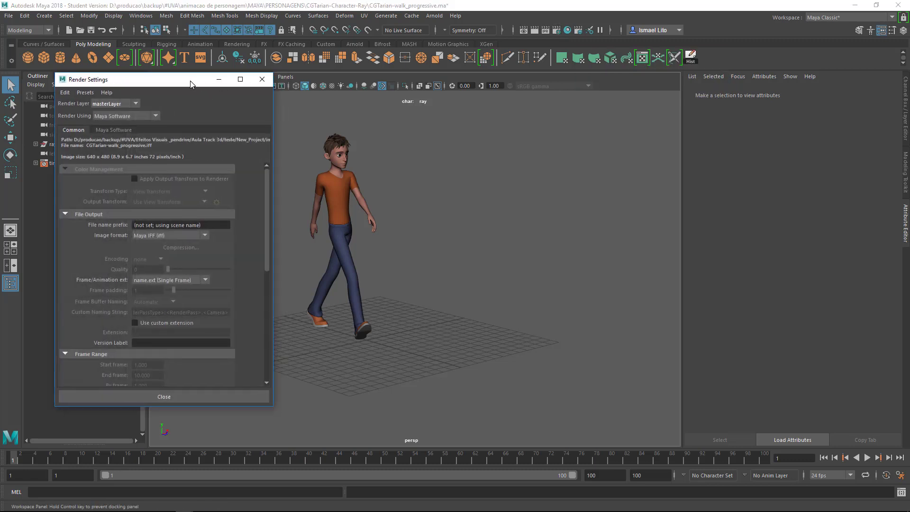
left_click(135, 118)
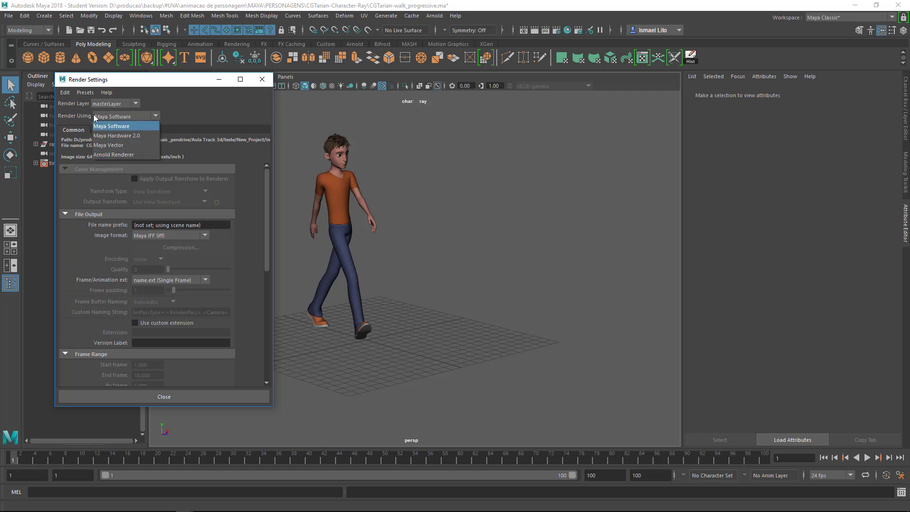
left_click(123, 154)
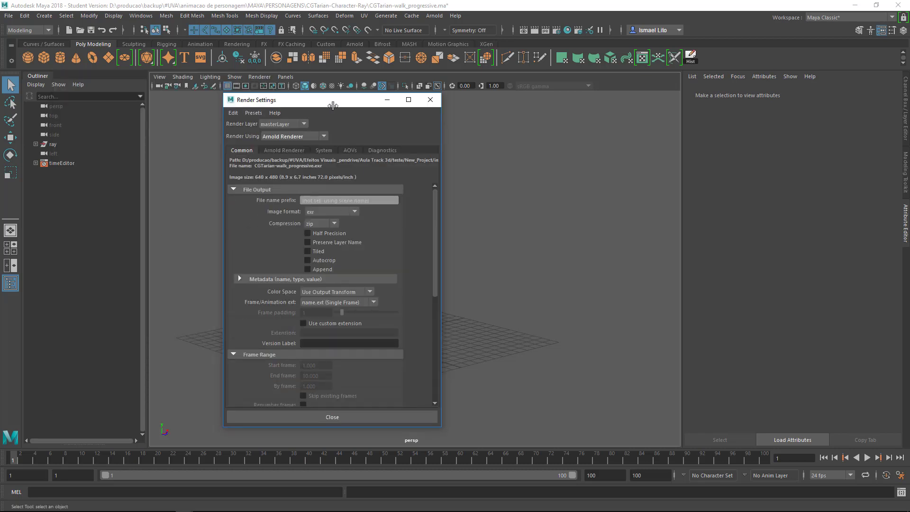
Change the output image format from exr to png
left_click_drag(333, 105, 173, 84)
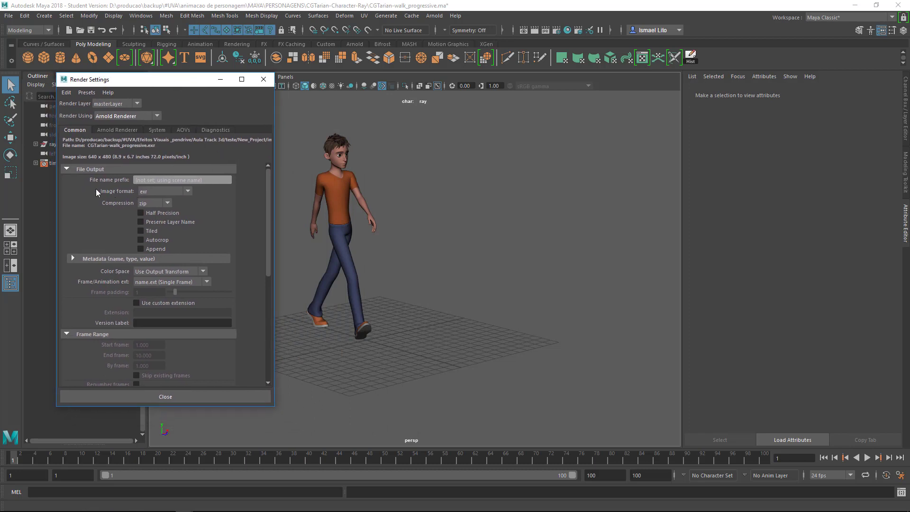
left_click(174, 192)
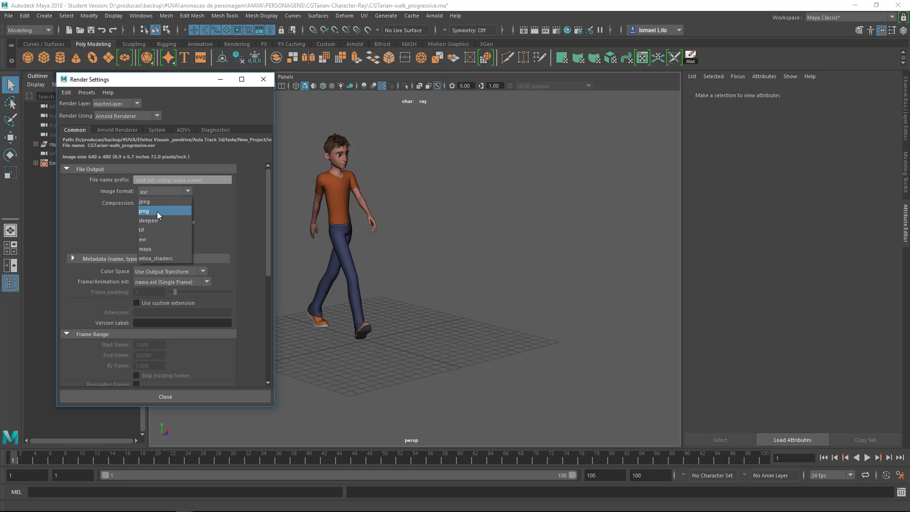
left_click(157, 212)
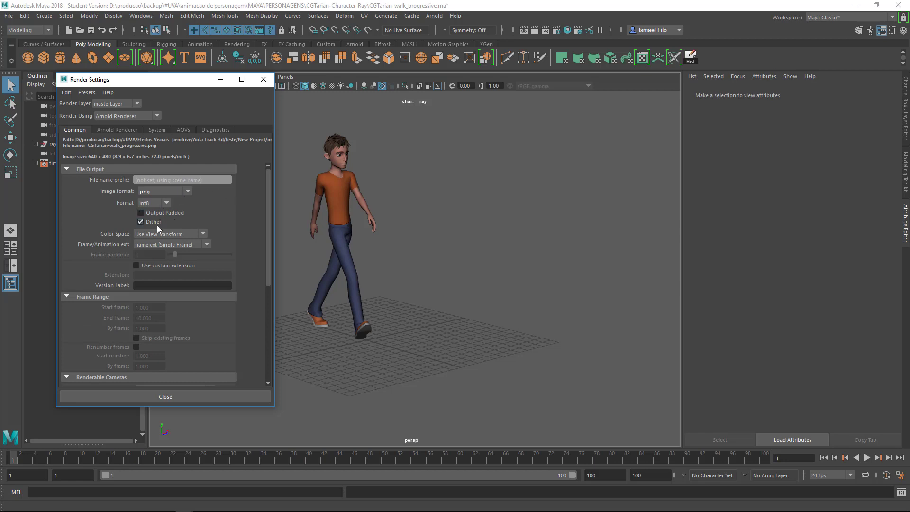
left_click_drag(266, 238, 263, 277)
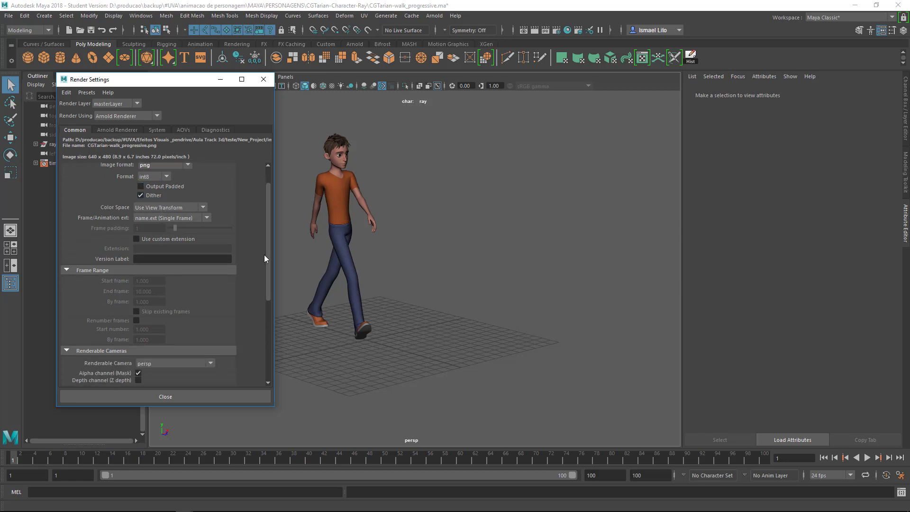
Set Frame/Animation ext to name.#.ext for numbered frame files
scroll(225, 237, "down", 1)
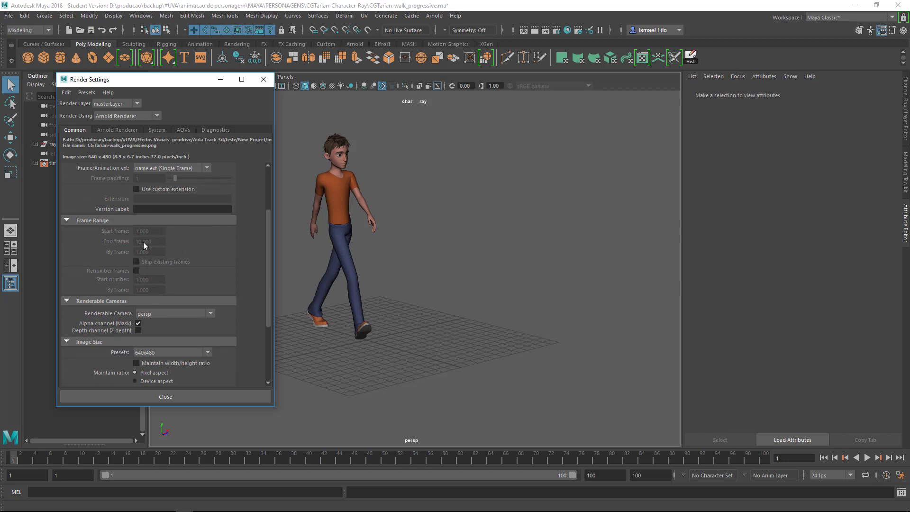
left_click_drag(269, 263, 269, 231)
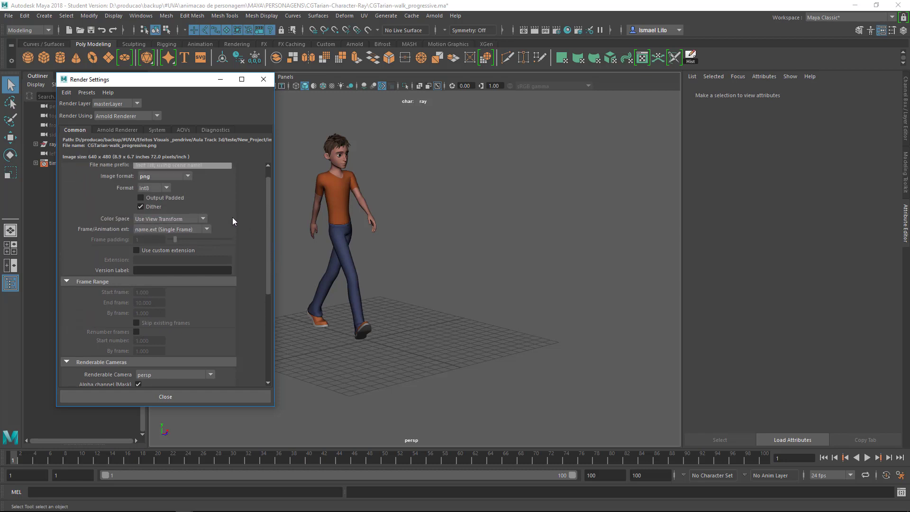
left_click(163, 231)
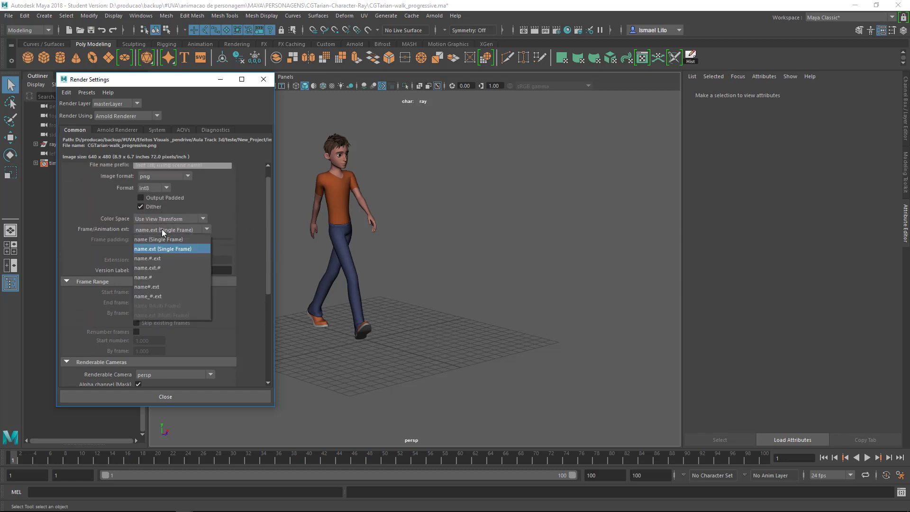
left_click(166, 258)
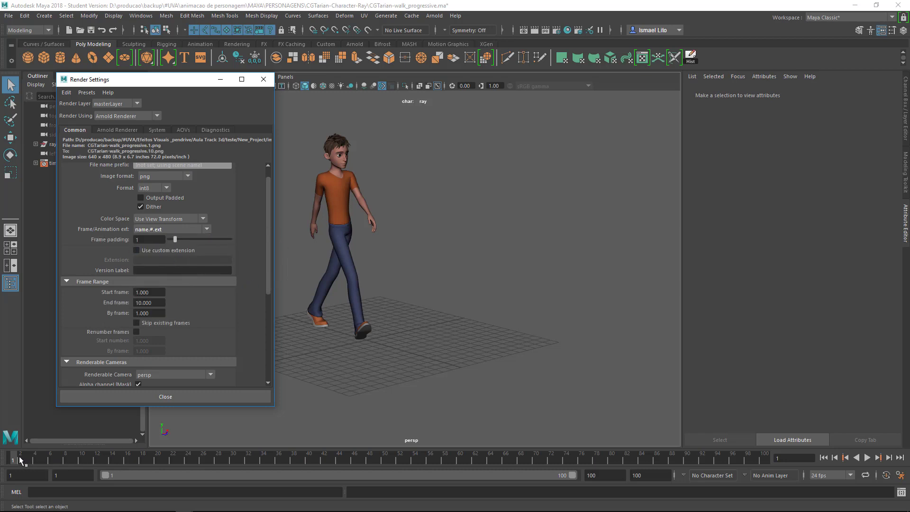
Set the render frame range to start at 1 and end at 60
mouse_move(22, 459)
left_mouse_down()
mouse_move(498, 463)
mouse_move(127, 461)
mouse_move(459, 462)
left_mouse_up()
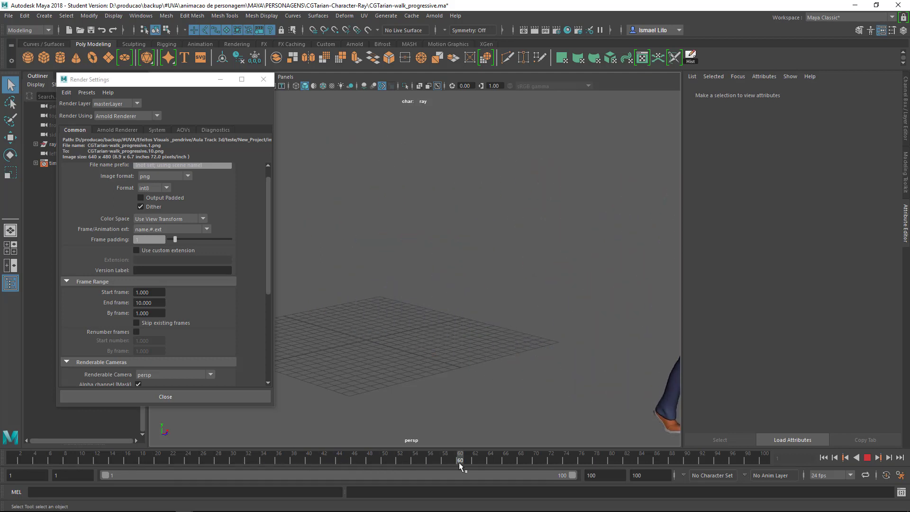
left_click_drag(155, 292, 113, 302)
type("60")
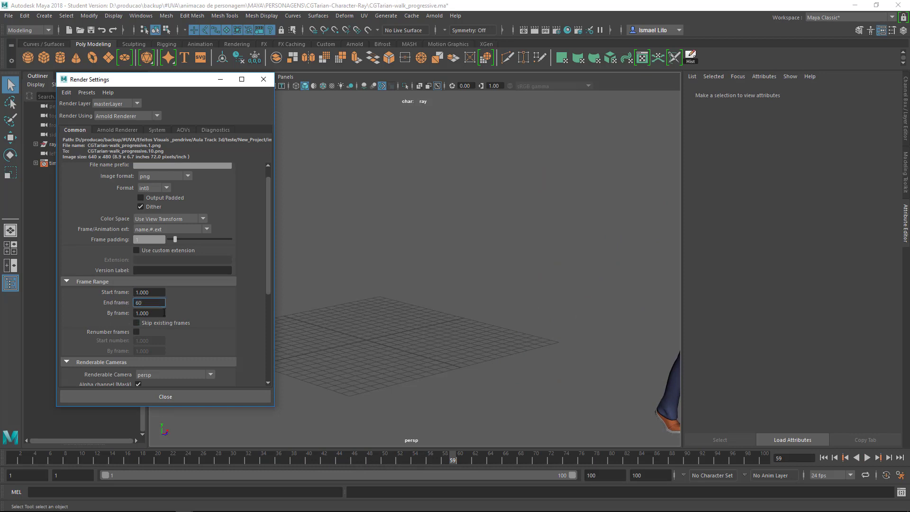
left_click(164, 313)
left_click(161, 292)
Keep persp as the renderable camera
left_click_drag(269, 282, 265, 337)
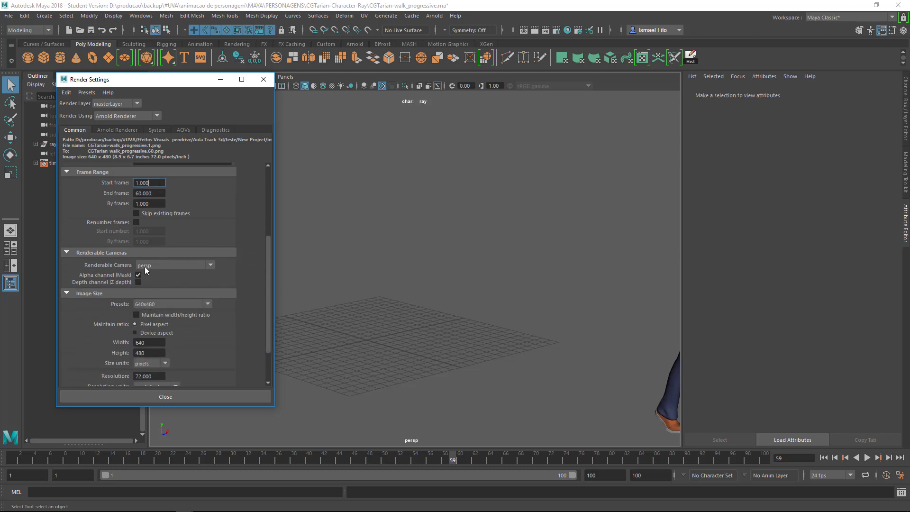
left_click(166, 268)
left_click(177, 267)
left_click(44, 16)
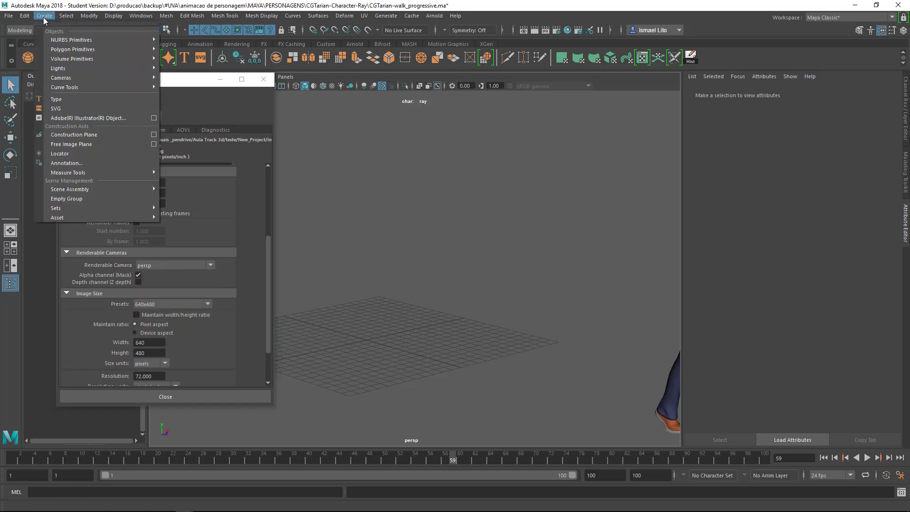
mouse_move(61, 78)
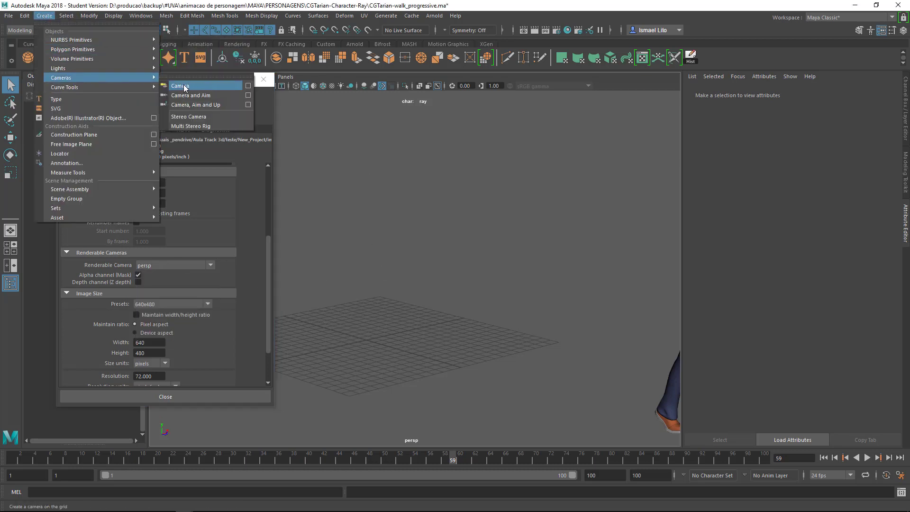
Create camera1, look through it, and show the 640x480 resolution gate
left_click(182, 87)
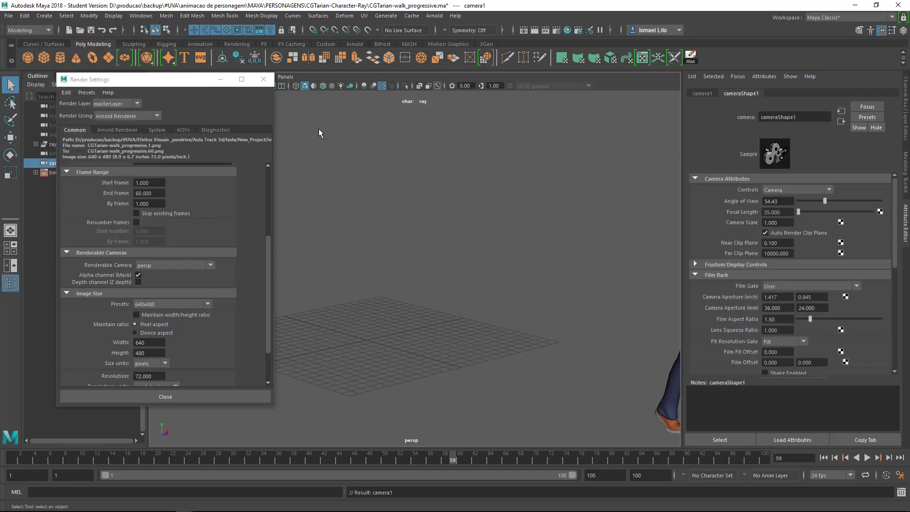
left_click_drag(187, 85, 220, 139)
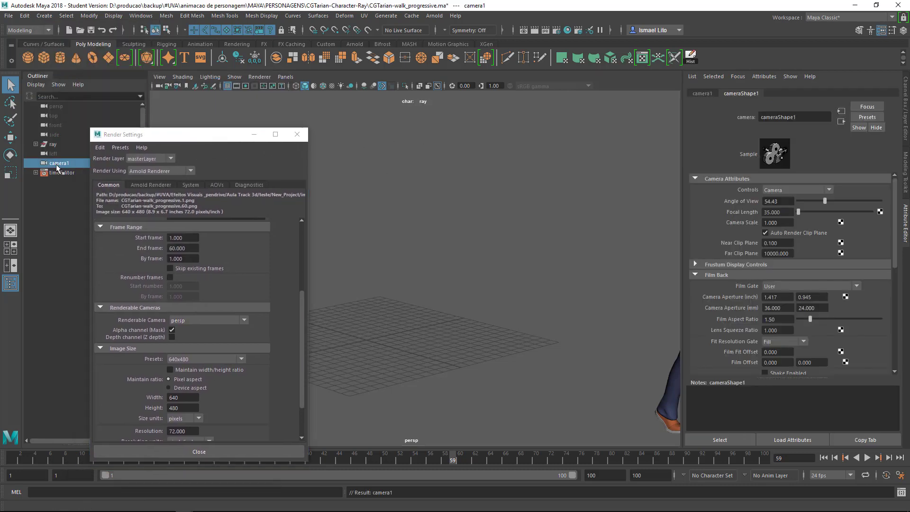
left_click(285, 77)
mouse_move(301, 86)
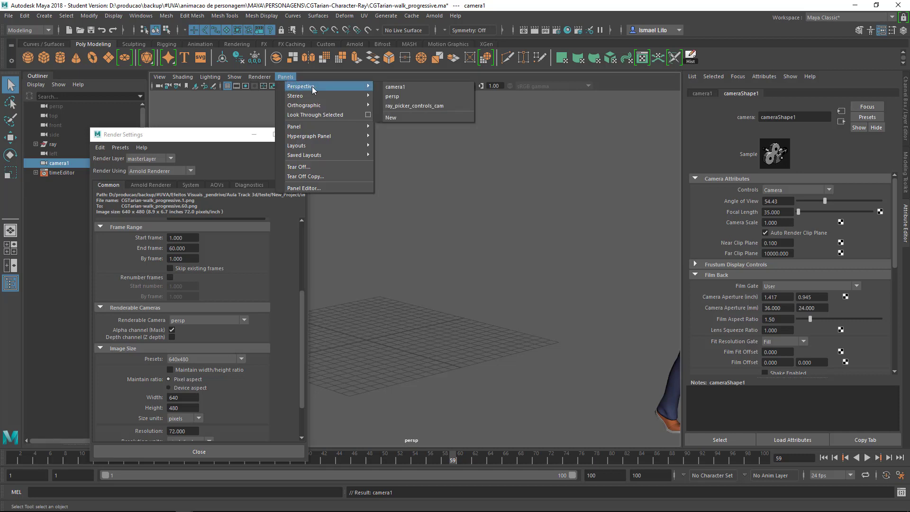
left_click(406, 87)
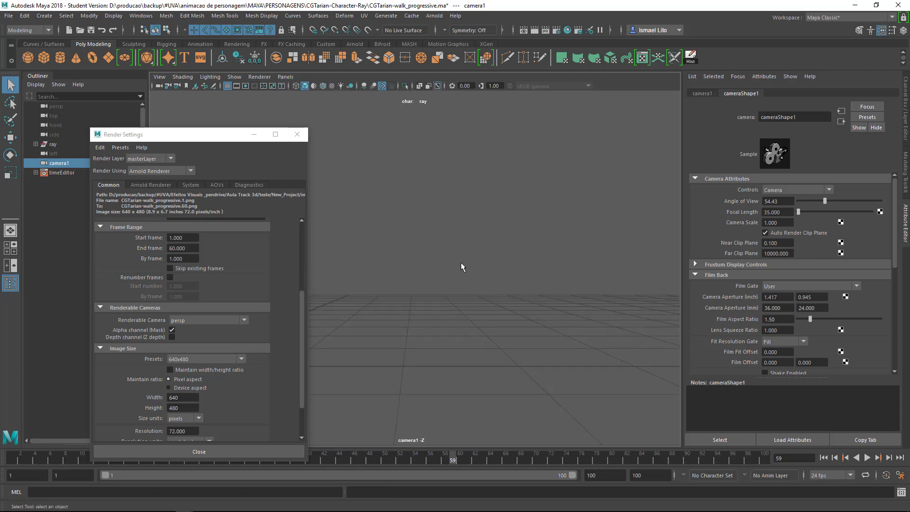
left_click_drag(190, 134, 745, 109)
left_click(254, 86)
Tumble, dolly and pan camera1 so Ray sits inside the render frame
left_click(255, 86)
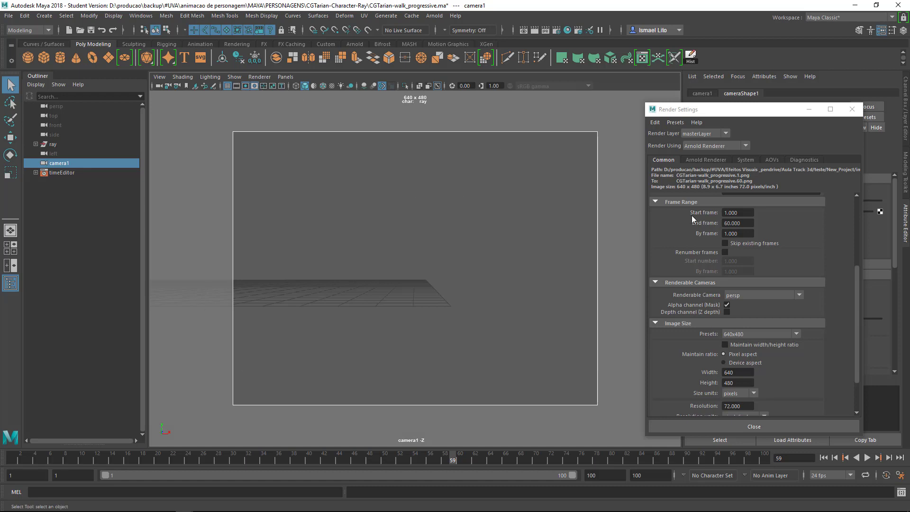
mouse_move(421, 264)
middle_mouse_down("alt")
mouse_move(368, 264)
mouse_move(512, 311)
mouse_move(383, 303)
middle_mouse_up("alt")
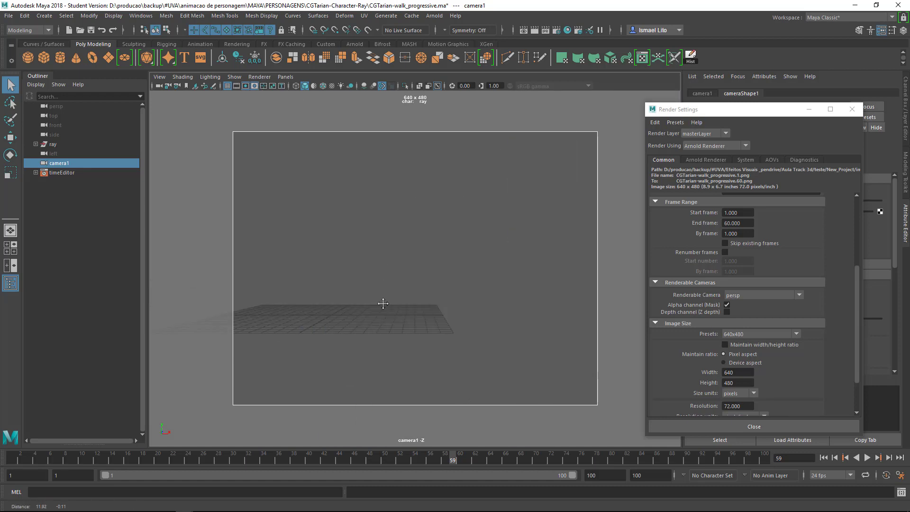
mouse_move(383, 303)
left_mouse_down("alt")
mouse_move(449, 303)
mouse_move(331, 299)
mouse_move(343, 299)
mouse_move(319, 284)
left_mouse_up("alt")
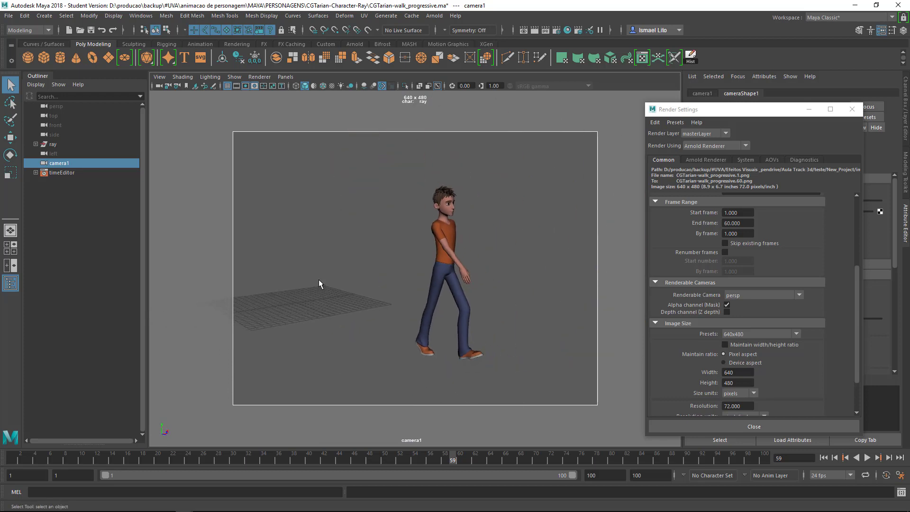
mouse_move(384, 287)
left_mouse_down("alt")
mouse_move(350, 284)
mouse_move(393, 285)
left_mouse_up("alt")
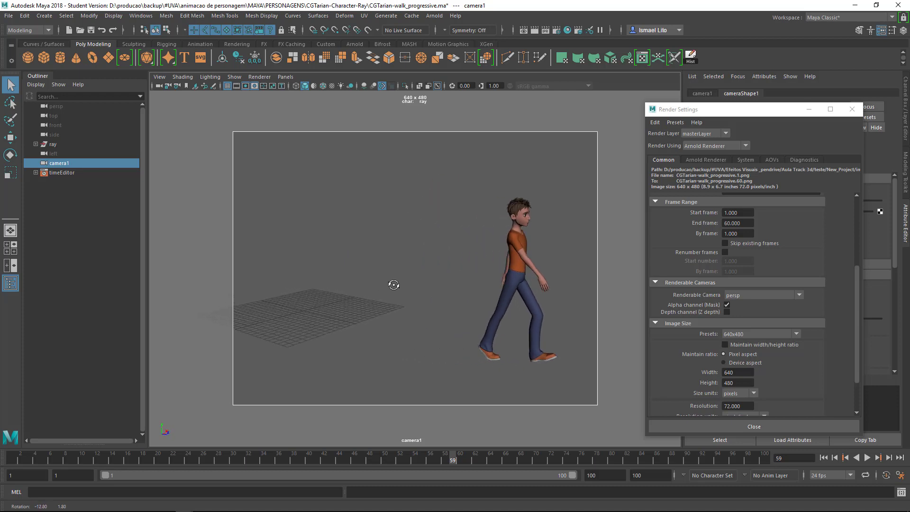
mouse_move(393, 285)
right_mouse_down("alt")
mouse_move(421, 378)
mouse_move(376, 294)
mouse_move(408, 300)
right_mouse_up("alt")
mouse_move(408, 300)
middle_mouse_down("alt")
mouse_move(326, 285)
mouse_move(455, 286)
mouse_move(384, 242)
mouse_move(457, 247)
mouse_move(406, 249)
middle_mouse_up("alt")
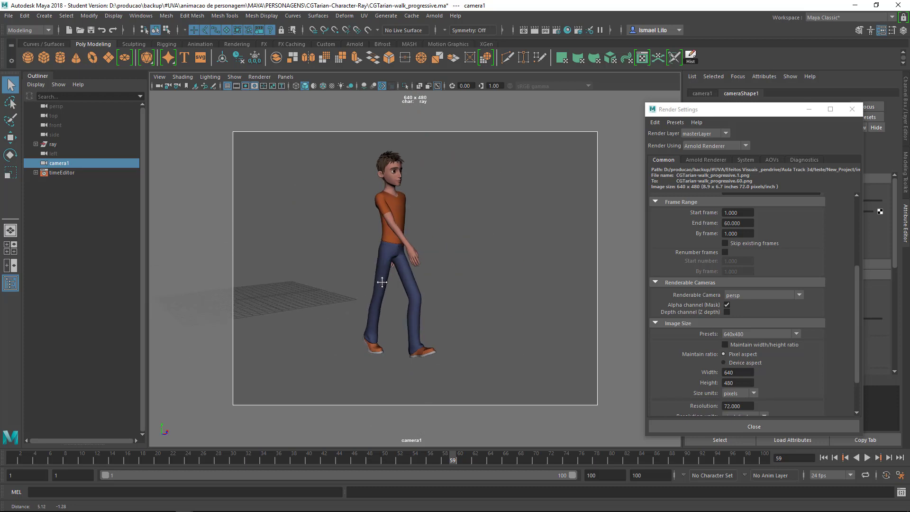
scroll(402, 285, "down", 3)
middle_click_drag(402, 285, 365, 278, "alt")
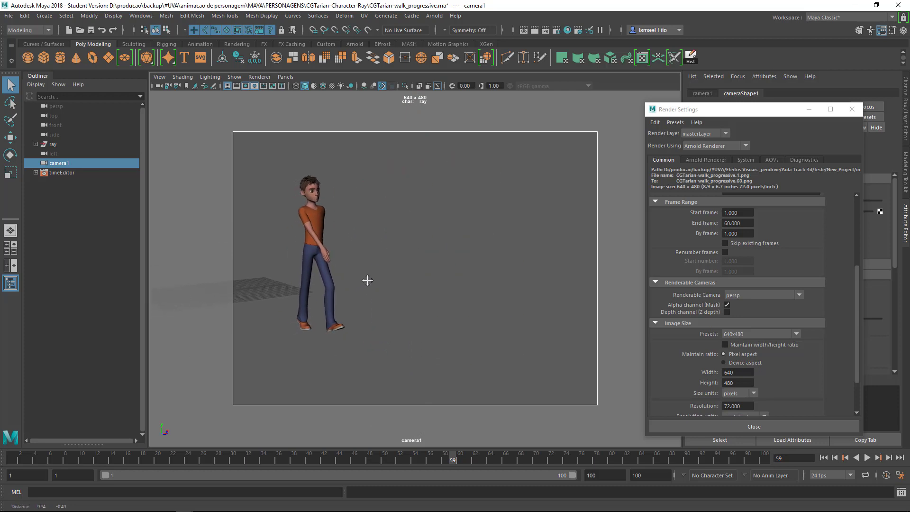
Scrub the walk through to about frame 55, adjusting camera1 to keep Ray framed
left_click(26, 461)
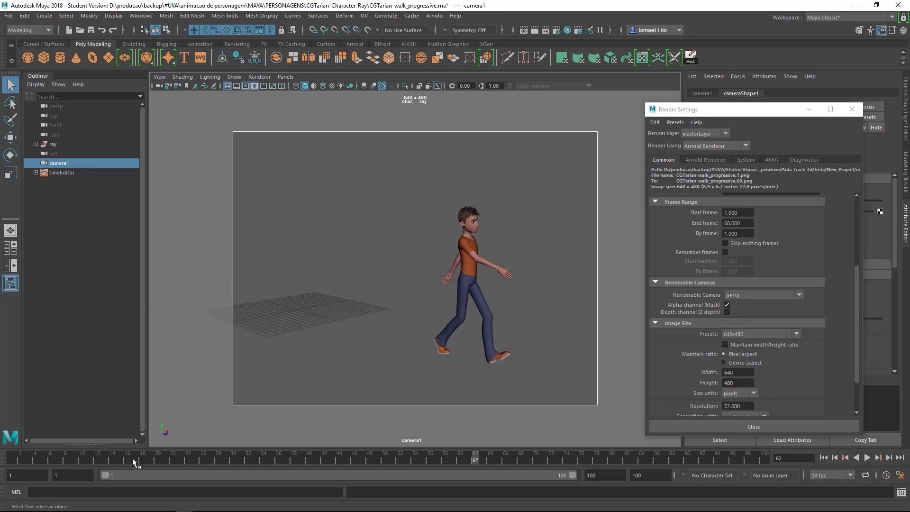
left_click_drag(136, 462, 14, 462)
mouse_move(331, 332)
middle_mouse_down("alt")
mouse_move(360, 345)
mouse_move(317, 380)
middle_mouse_up("alt")
scroll(357, 329, "up", 2)
mouse_move(20, 462)
left_mouse_down()
mouse_move(437, 462)
mouse_move(393, 461)
left_mouse_up()
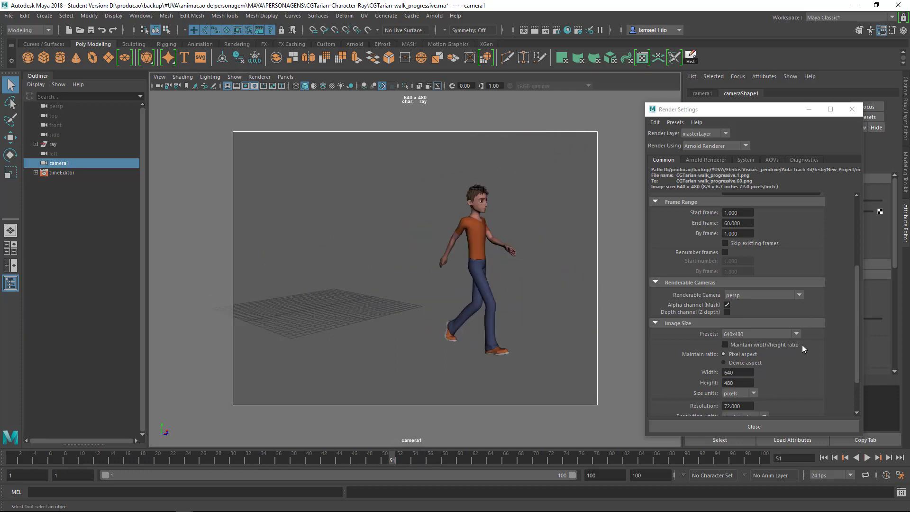
Choose the HD_540 image size preset (960x540) in Render Settings
left_click(775, 333)
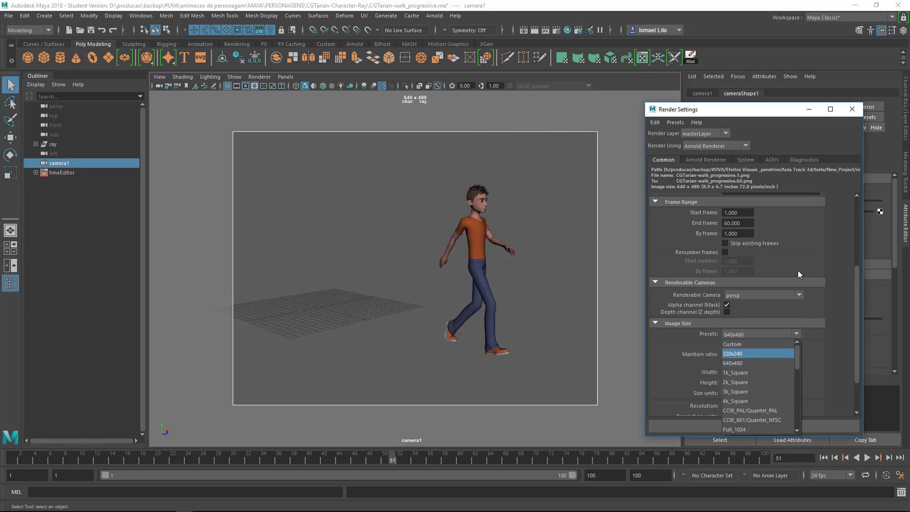
left_click(783, 124)
left_click_drag(767, 114, 756, 90)
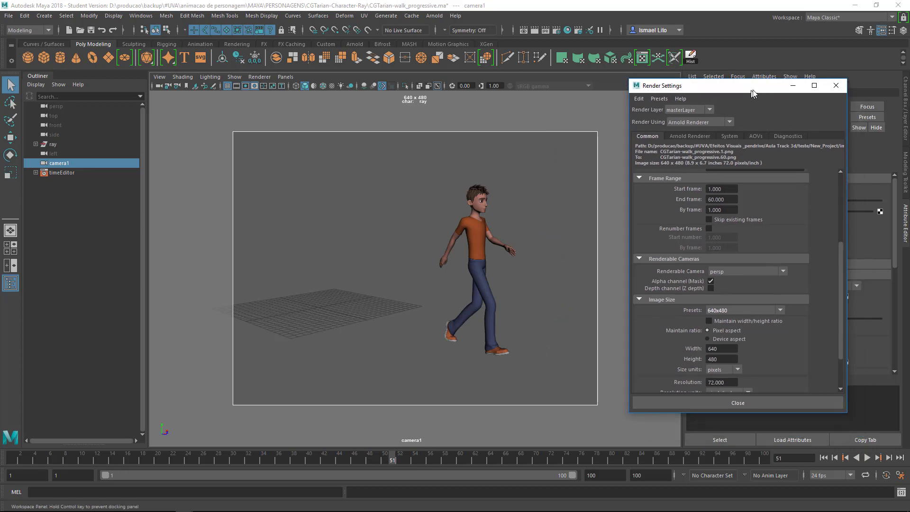
left_click(775, 309)
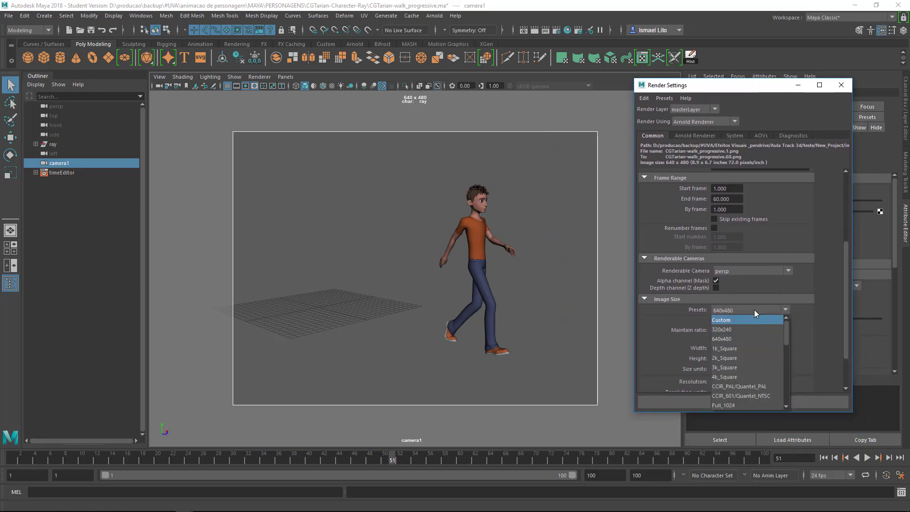
left_click(757, 309)
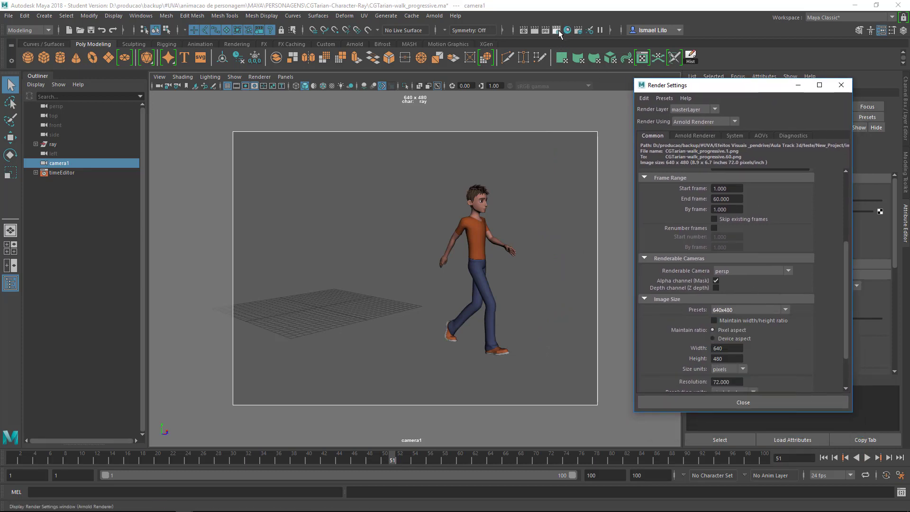
left_click(745, 310)
mouse_move(787, 336)
left_mouse_down()
mouse_move(789, 374)
mouse_move(788, 346)
left_mouse_up()
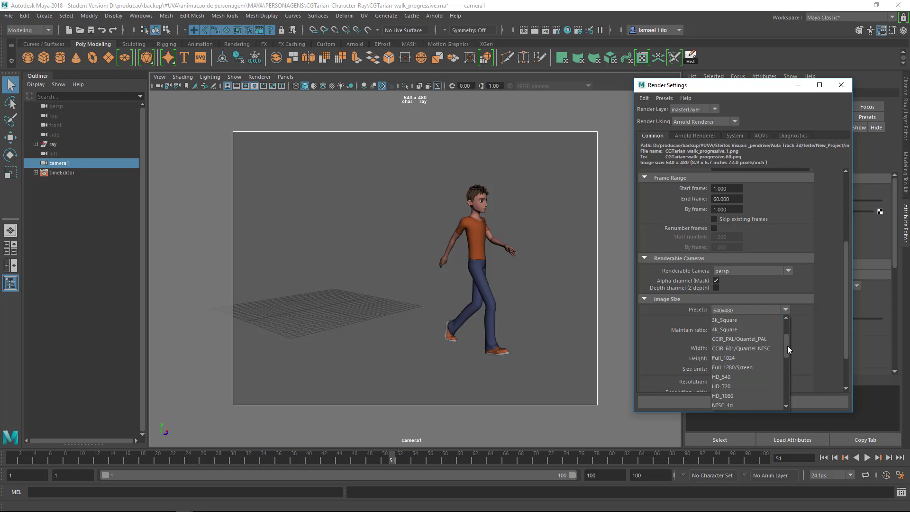
left_click(741, 377)
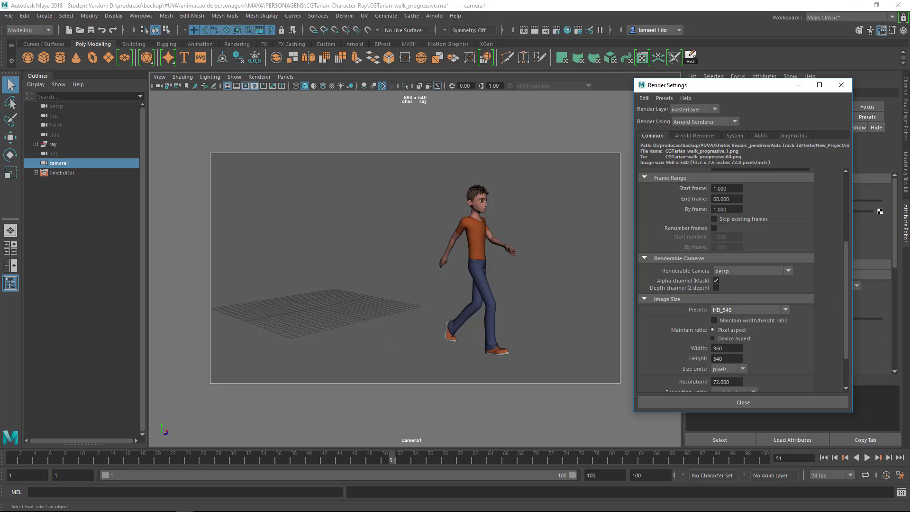
Play back the walk animation and stop it at frame 36
left_click(31, 459)
key("alt+v")
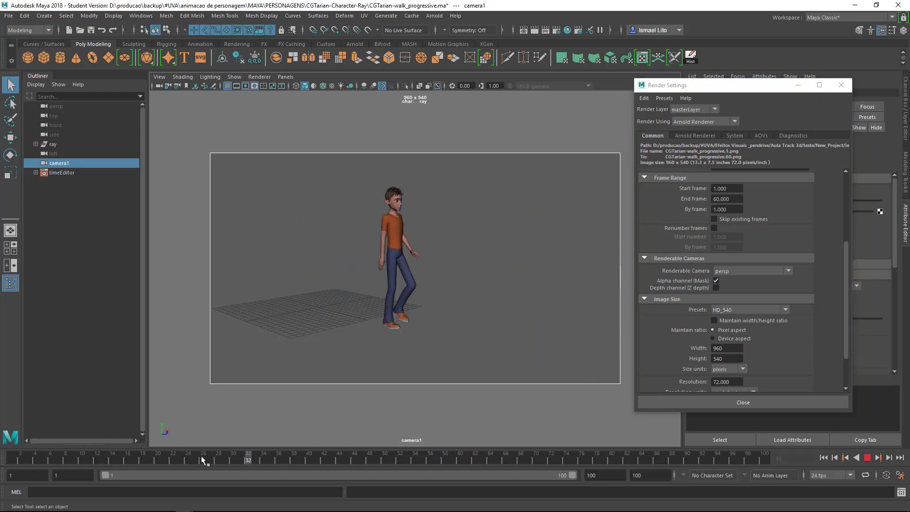
left_click(32, 459)
key("alt+v")
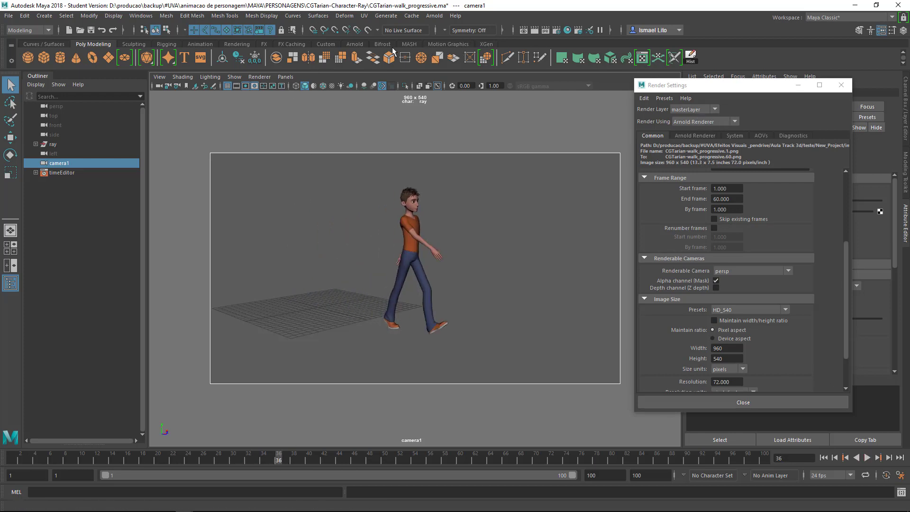
left_click(354, 45)
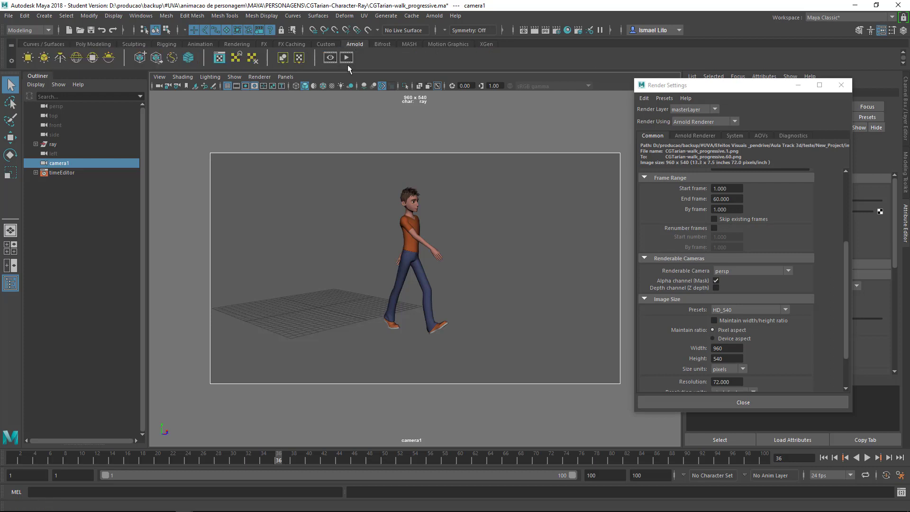
Add aiSkyDomeLight1 via Create Physical Sky, then display all object types in persp
left_click(108, 57)
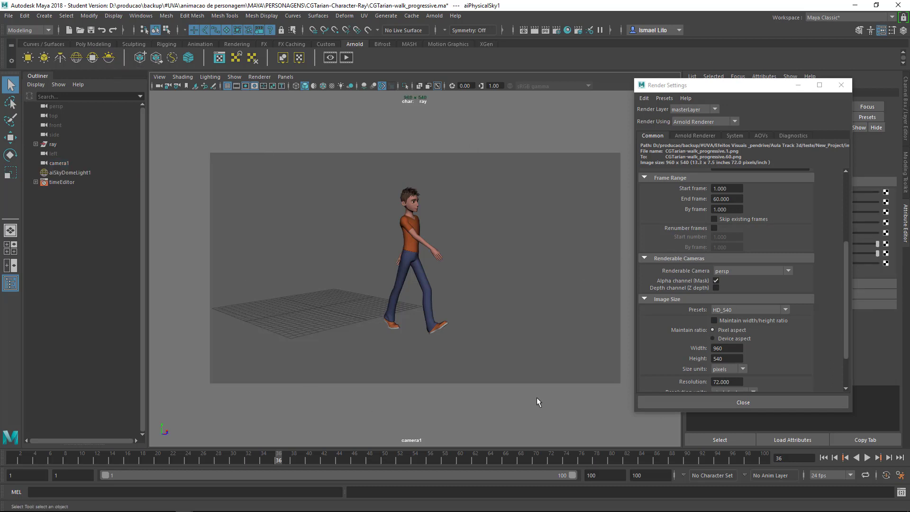
left_click(499, 264)
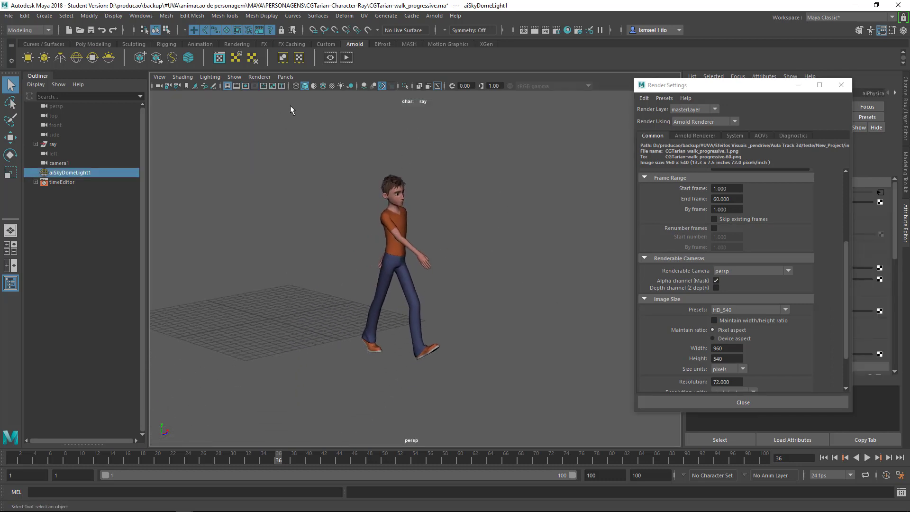
left_click(235, 77)
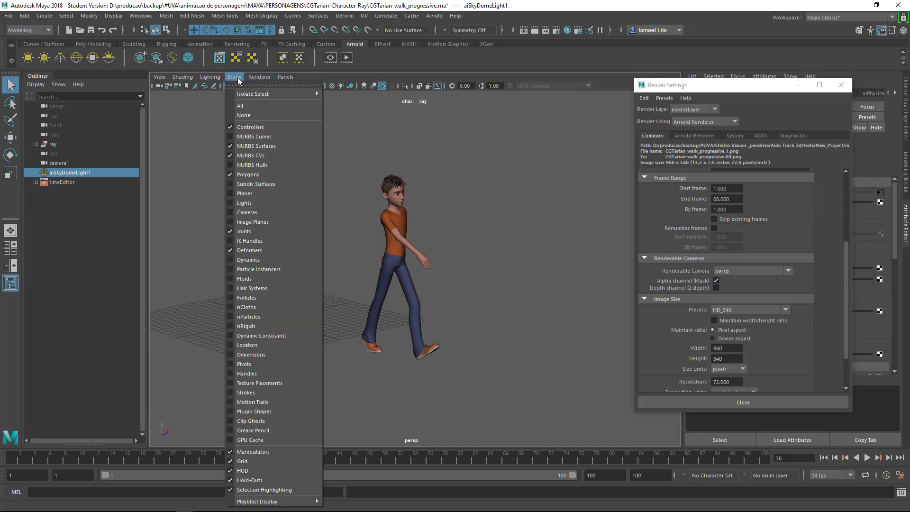
left_click(245, 108)
Orbit and dolly out to see the sky dome, then zoom back in on the character
mouse_move(592, 308)
left_mouse_down("alt")
mouse_move(490, 325)
mouse_move(412, 325)
mouse_move(453, 320)
left_mouse_up("alt")
scroll(488, 326, "down", 5)
scroll(482, 321, "down", 5)
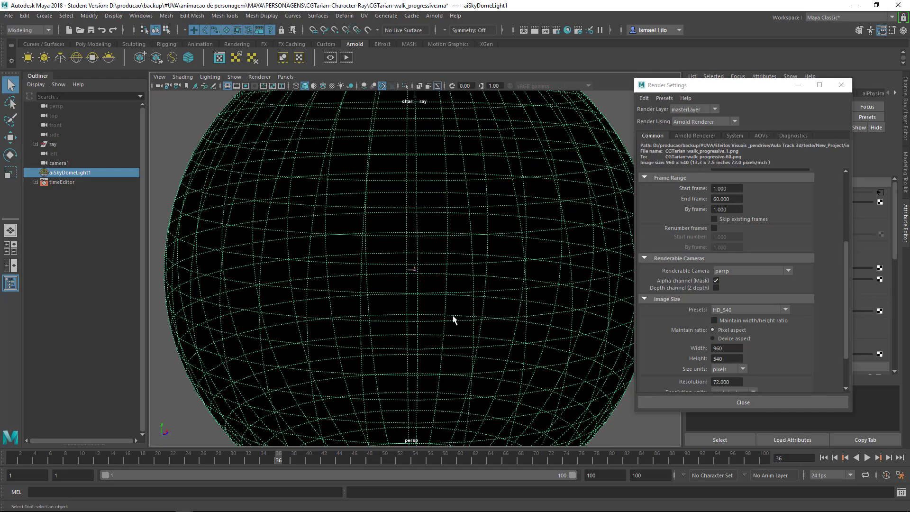
scroll(454, 320, "up", 5)
scroll(458, 319, "up", 3)
scroll(468, 309, "up", 3)
scroll(483, 313, "up", 1)
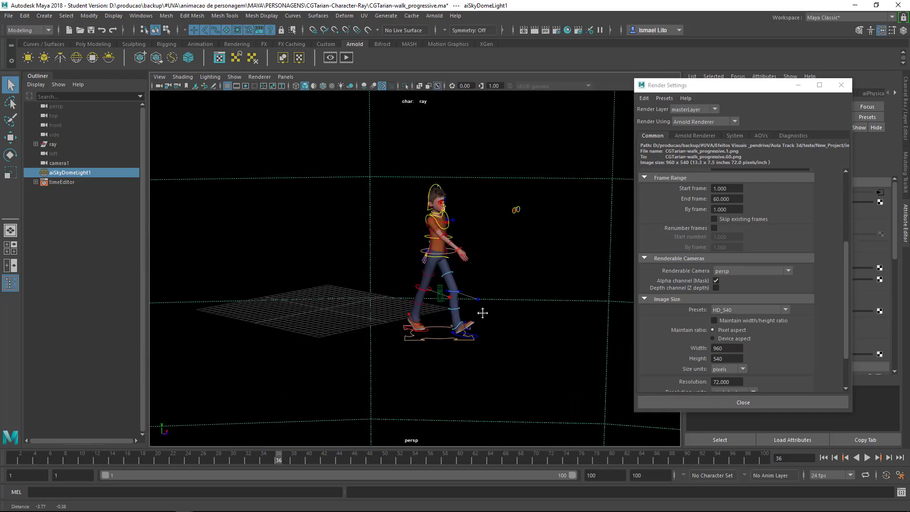
middle_click_drag(483, 313, 484, 315, "alt")
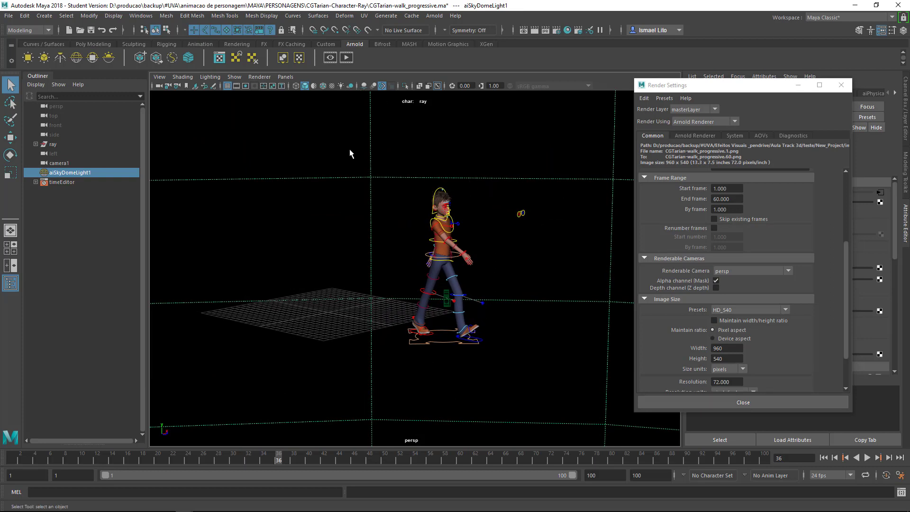
left_click(535, 29)
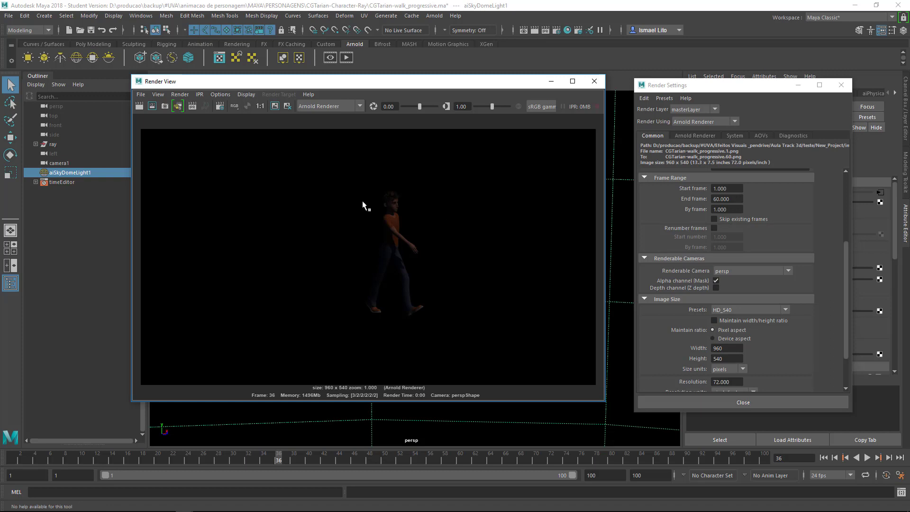
left_click(594, 81)
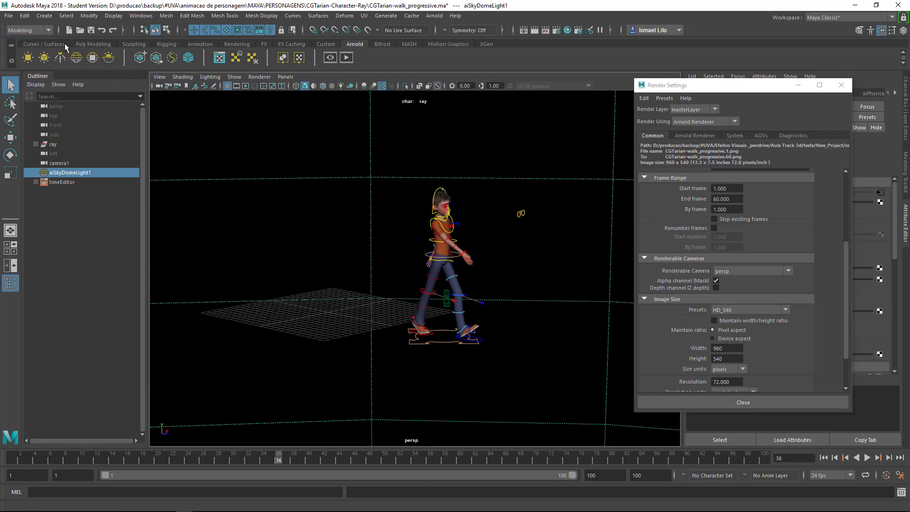
Create pPlane1 and scale it uniformly into a large ground, undoing one oversized scale
left_click(90, 44)
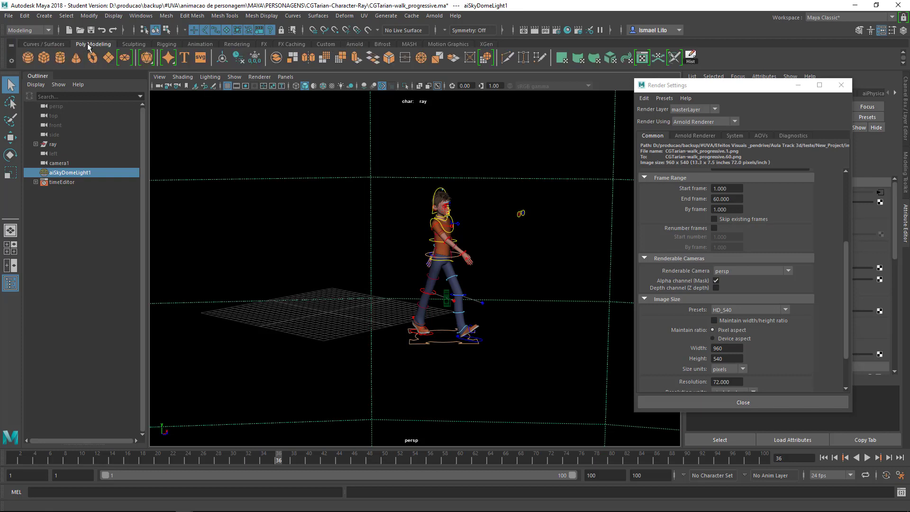
left_click(109, 58)
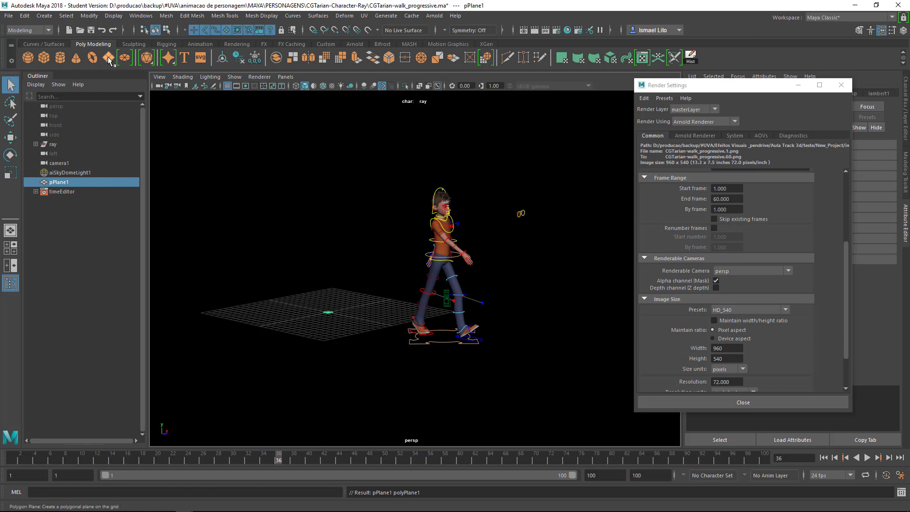
key("r")
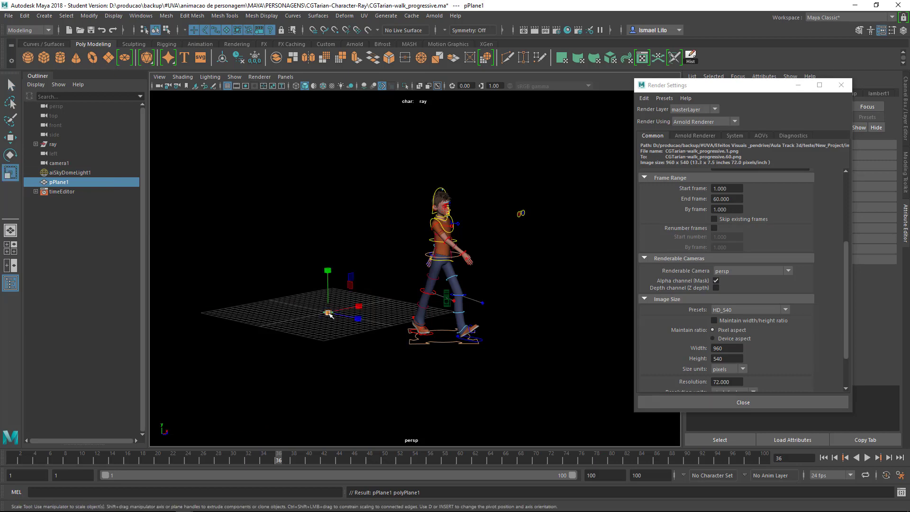
left_click_drag(328, 312, 532, 386)
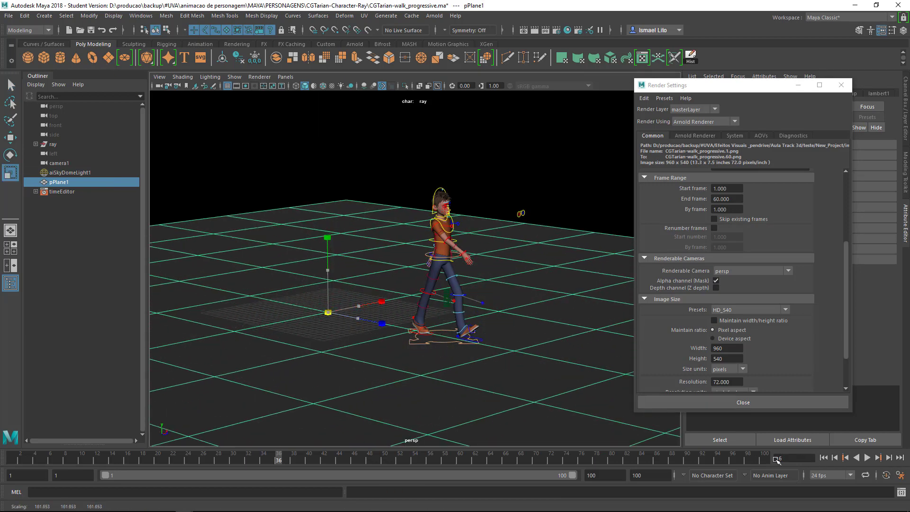
left_click_drag(328, 313, 394, 355)
key("ctrl+z")
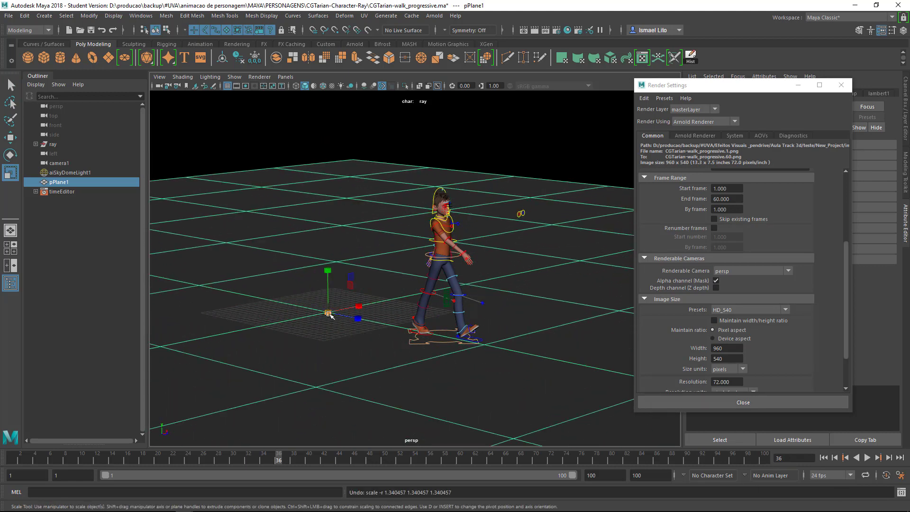
left_click_drag(329, 313, 365, 318)
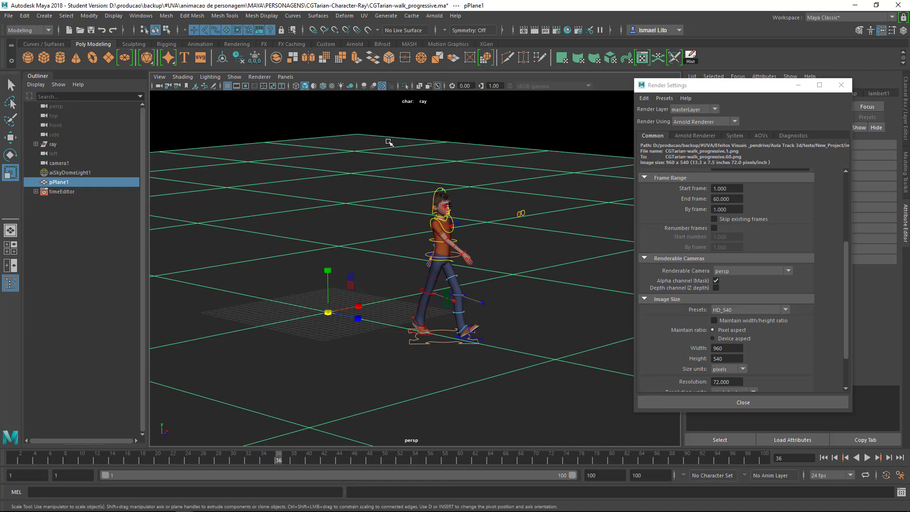
Switch to the Rigging tool set
left_click(168, 45)
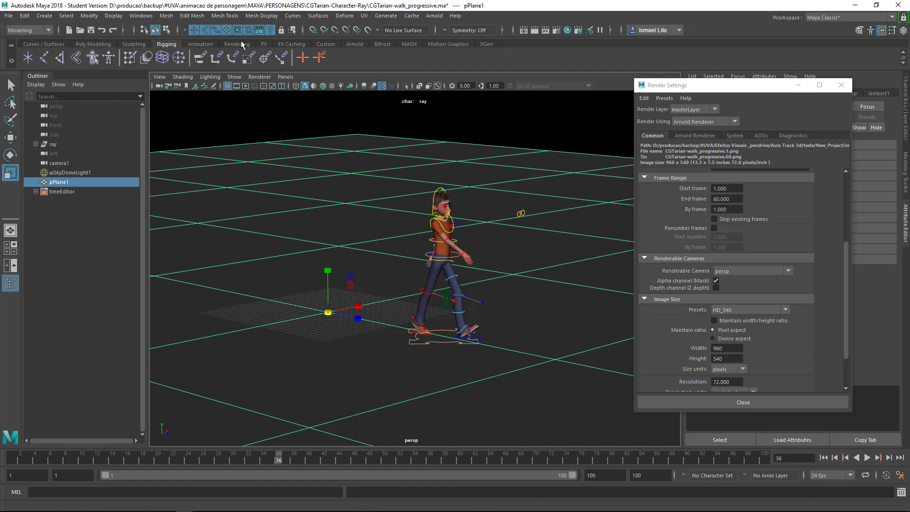
Create directionalLight1, raise it above the scene and scale it up
left_click(239, 45)
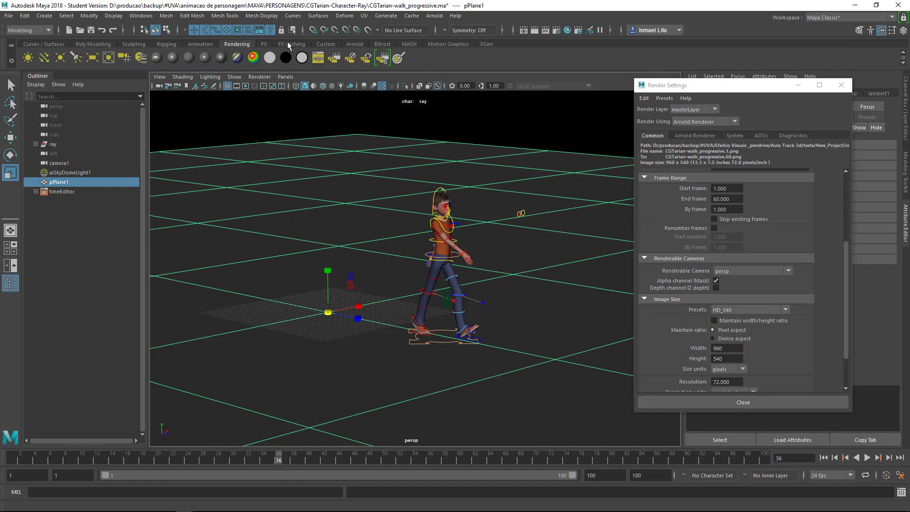
left_click(44, 58)
key("w")
left_click_drag(327, 285, 515, 257)
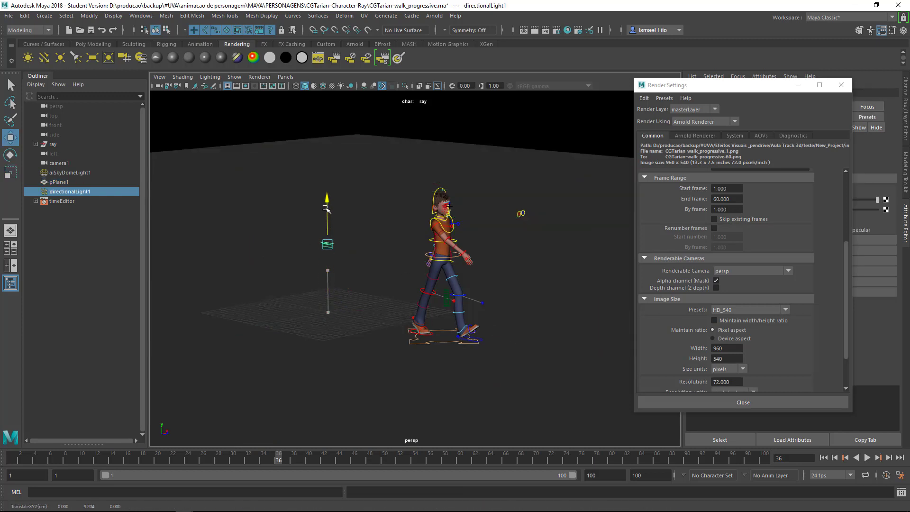
key("e")
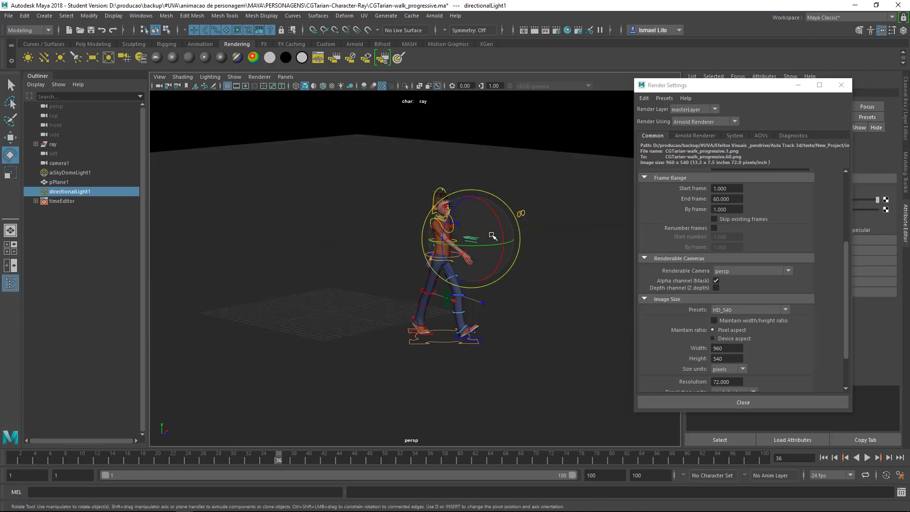
key("r")
left_click_drag(470, 238, 578, 297)
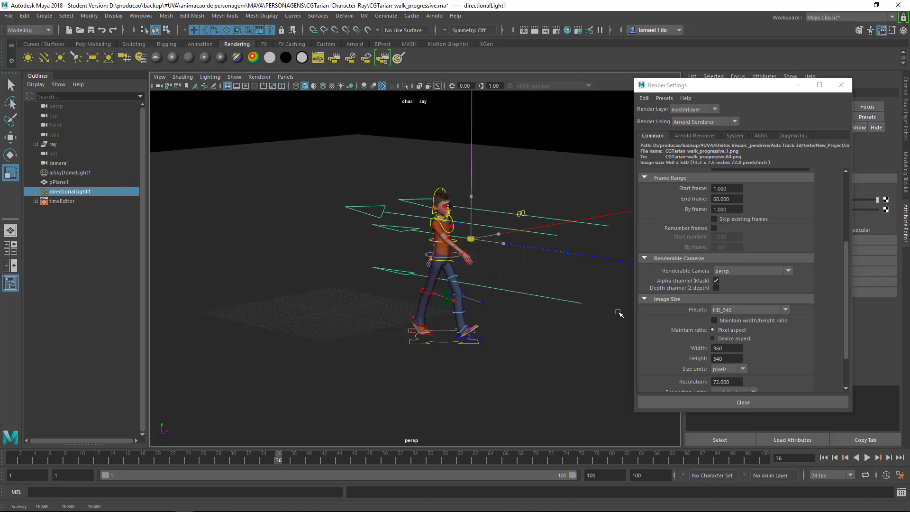
Rotate the light down onto the character and enable Use All Lights and Shadows
key("e")
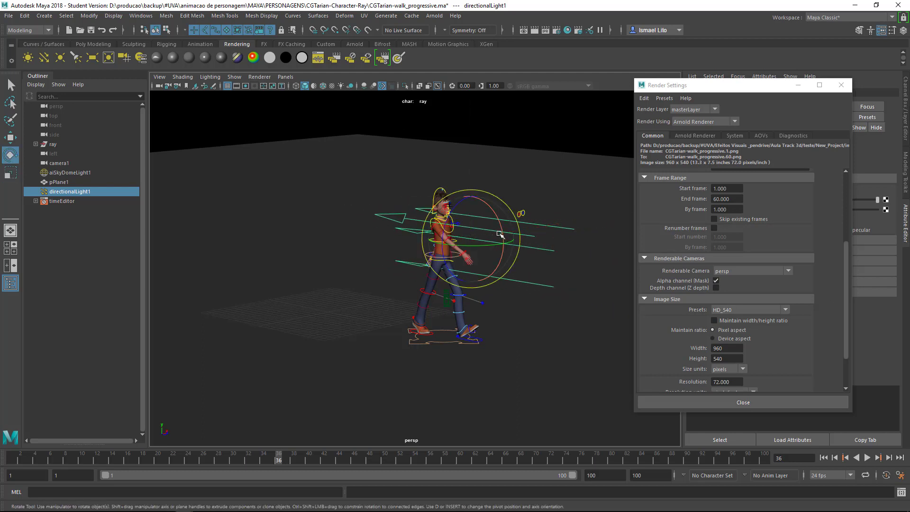
mouse_move(503, 247)
left_mouse_down()
mouse_move(468, 220)
mouse_move(524, 239)
mouse_move(438, 228)
mouse_move(469, 237)
mouse_move(506, 203)
left_mouse_up()
key("r")
key("e")
key("w")
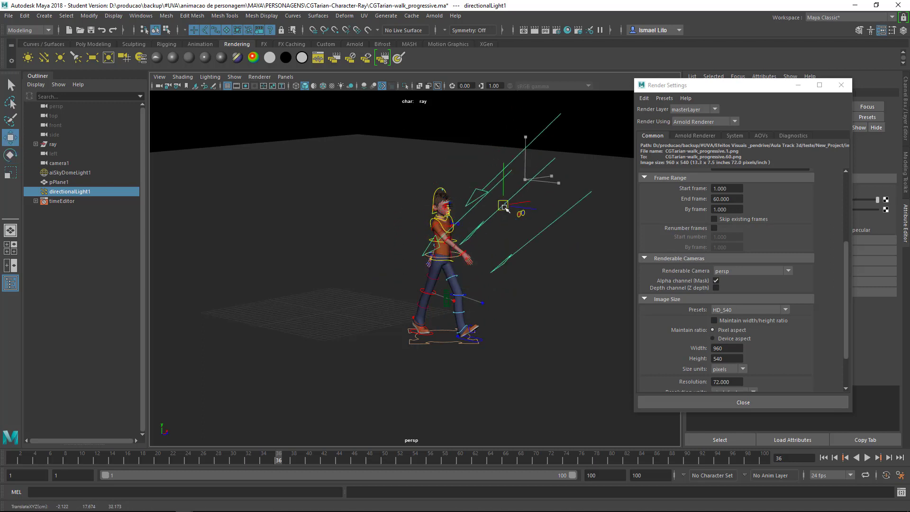
left_click(342, 87)
left_click(350, 86)
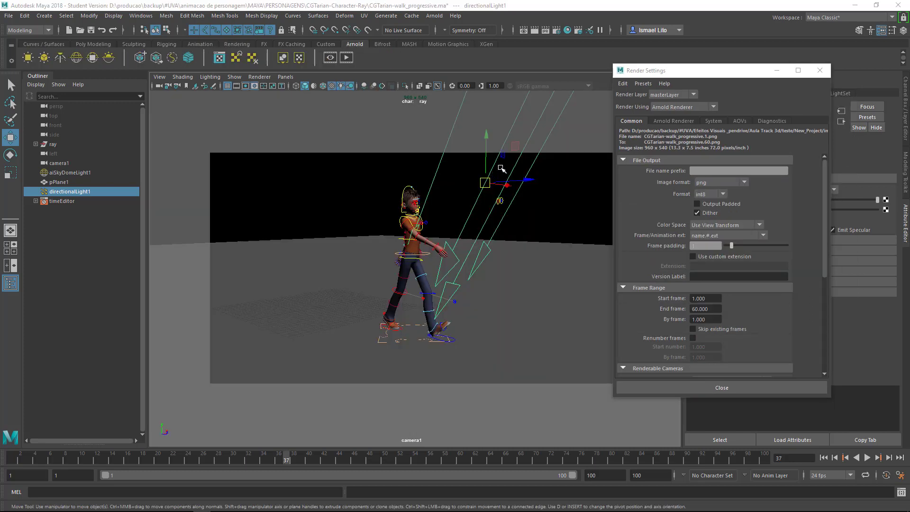
Hide NURBS Curves in the viewport and rotate directionalLight1 to a steeper downward angle
key("e")
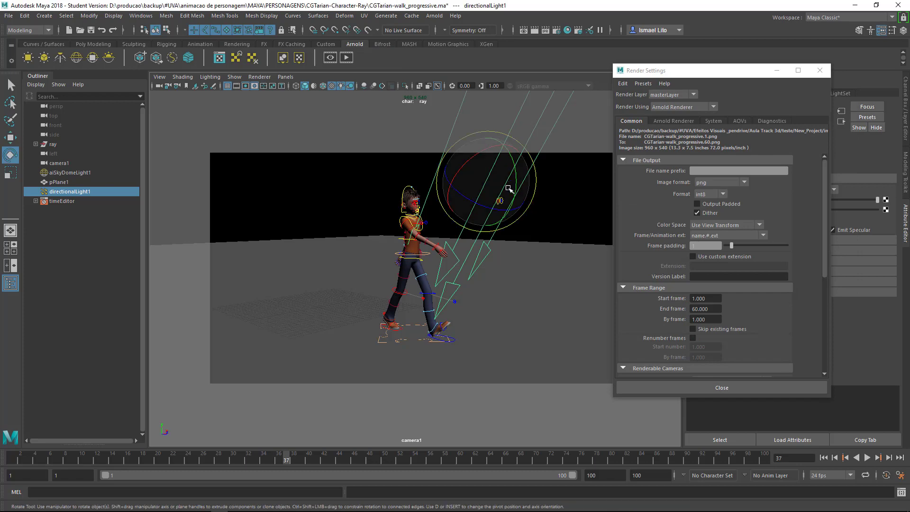
left_click_drag(492, 179, 426, 195)
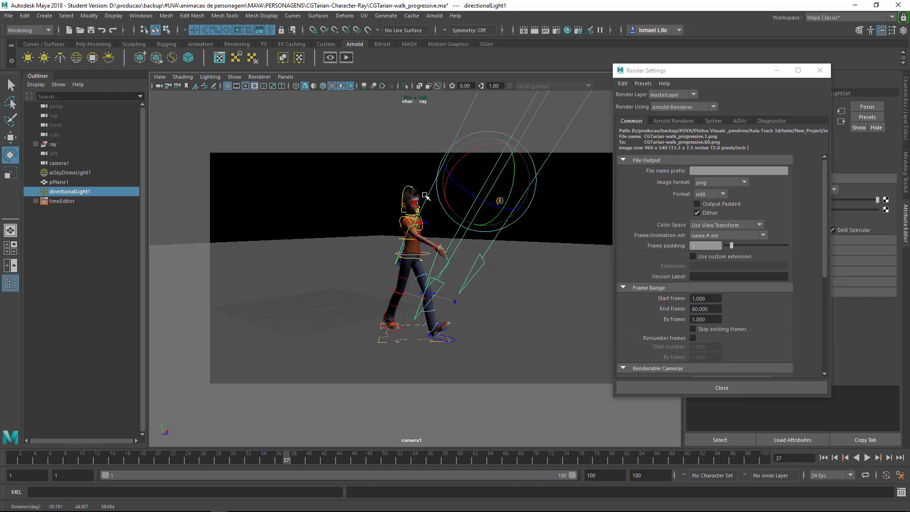
left_click(235, 76)
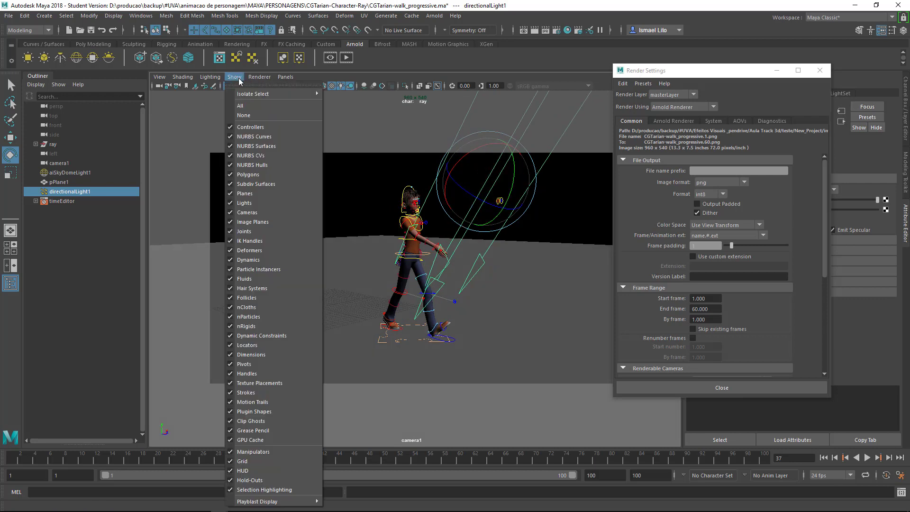
left_click(269, 137)
mouse_move(488, 180)
left_mouse_down()
mouse_move(481, 192)
mouse_move(470, 173)
left_mouse_up()
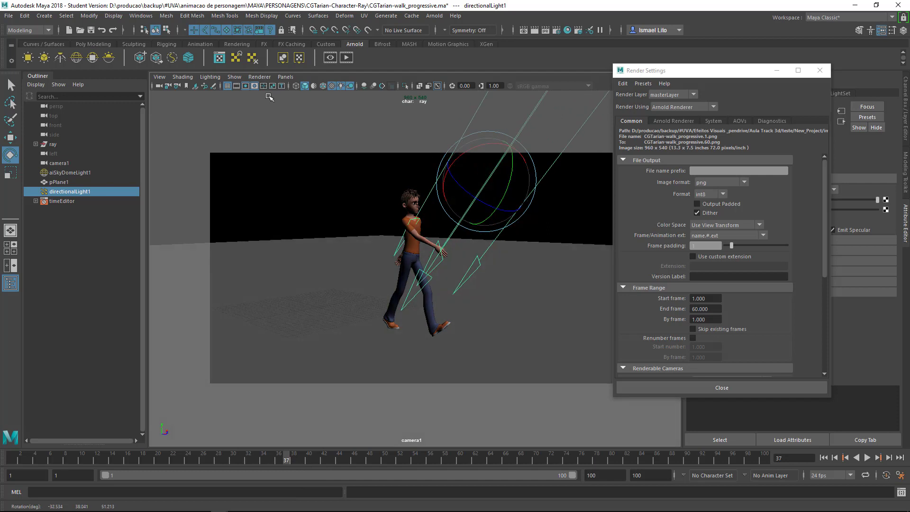
left_click(234, 77)
left_click(262, 137)
left_click(234, 76)
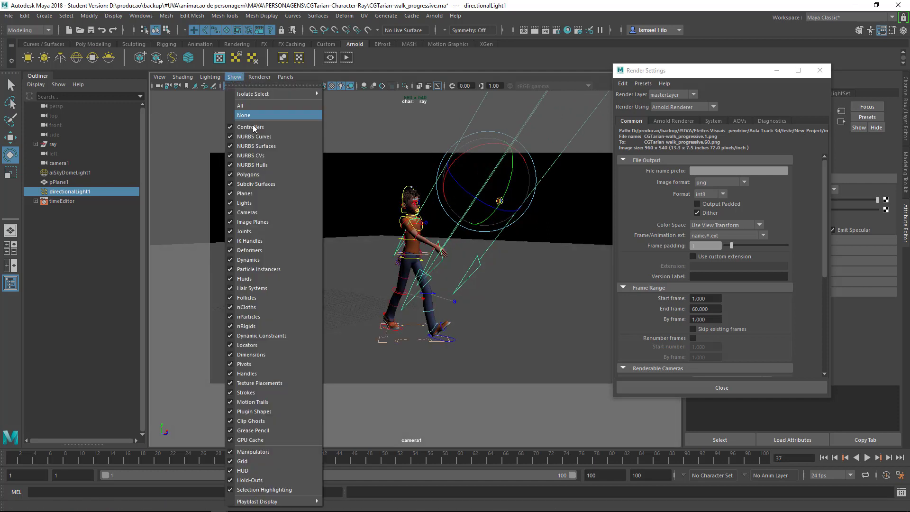
left_click(263, 136)
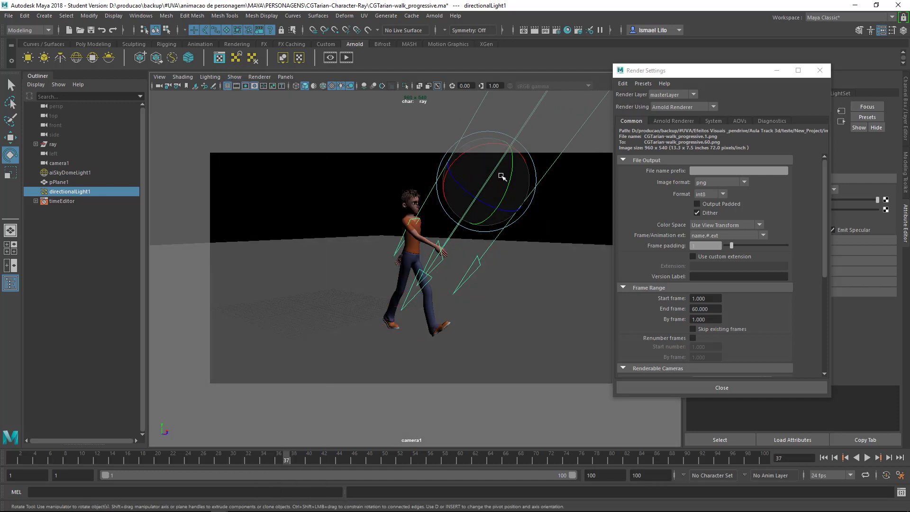
mouse_move(462, 169)
left_mouse_down()
mouse_move(494, 199)
mouse_move(472, 171)
mouse_move(492, 158)
mouse_move(463, 183)
mouse_move(465, 197)
mouse_move(480, 193)
left_mouse_up()
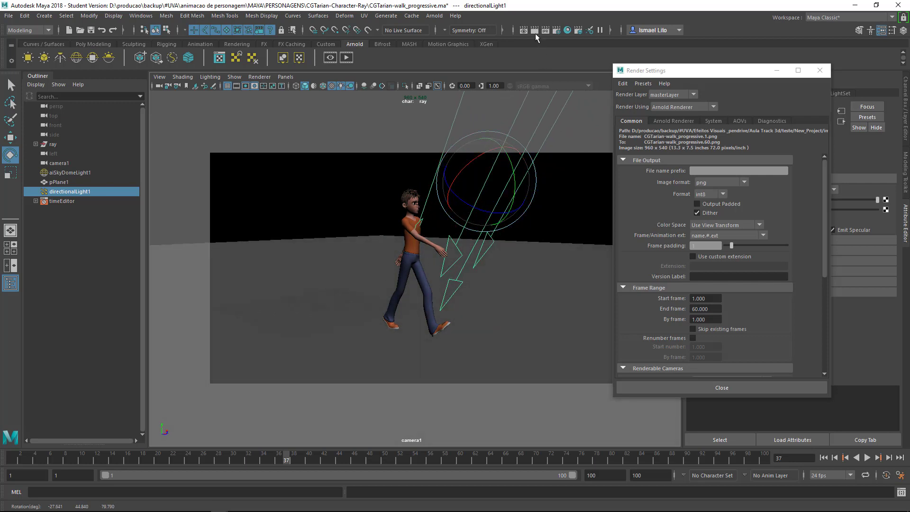
Test-render frame 37 with Arnold to check the lighting, then close the preview
left_click(536, 30)
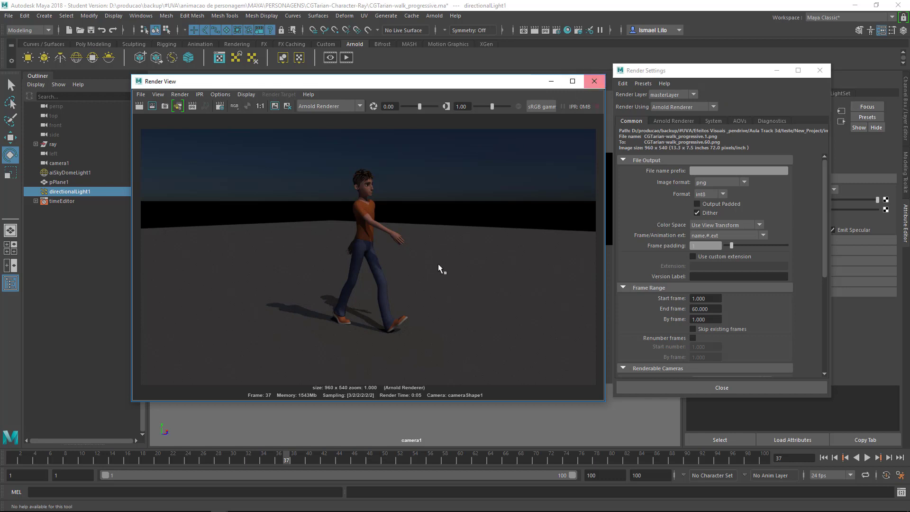
left_click(595, 81)
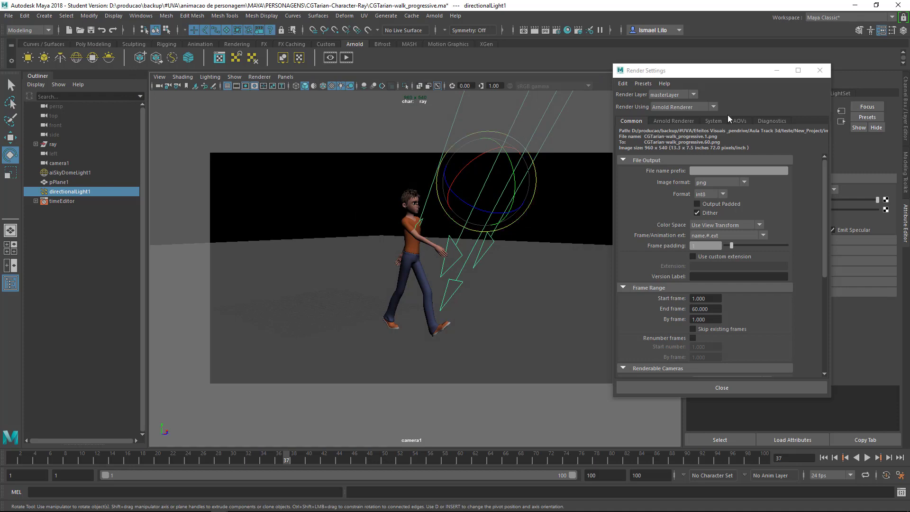
left_click_drag(753, 73, 657, 94)
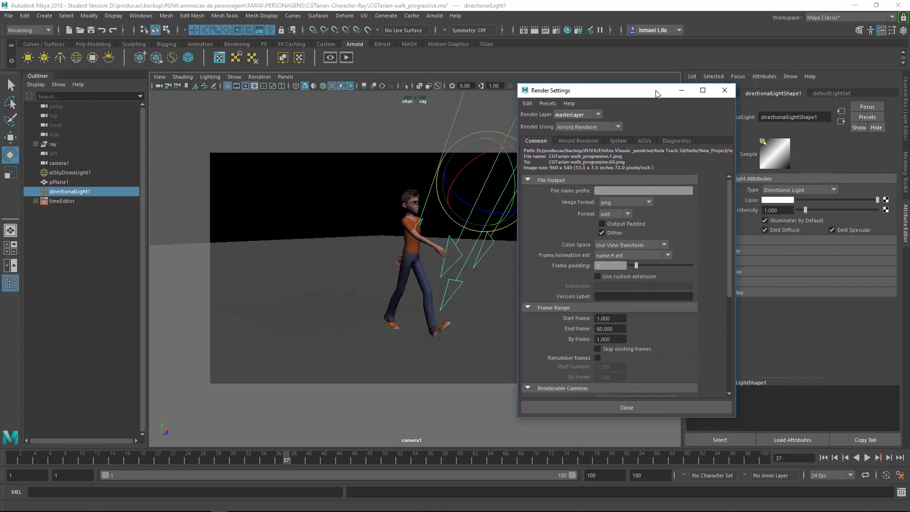
Change the directional light's shadow colour from black to white
left_click(725, 90)
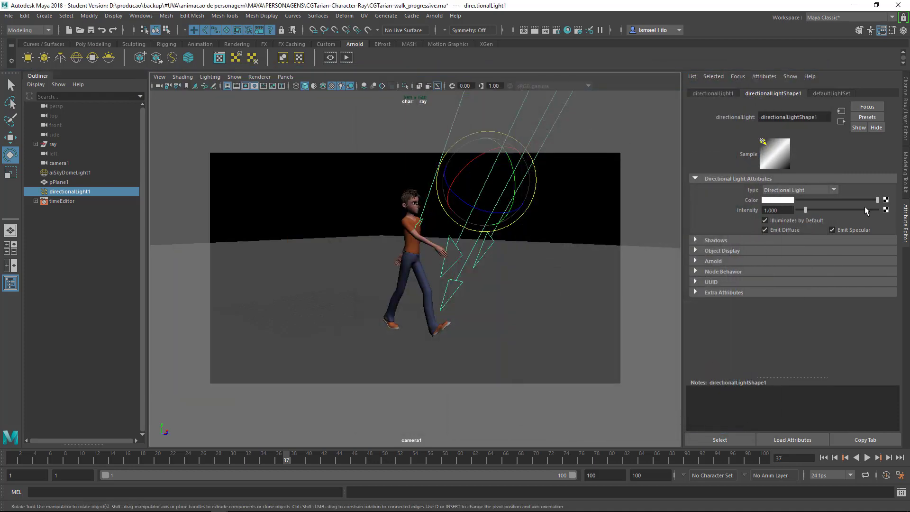
left_click(716, 240)
left_click(487, 173)
left_click(479, 192)
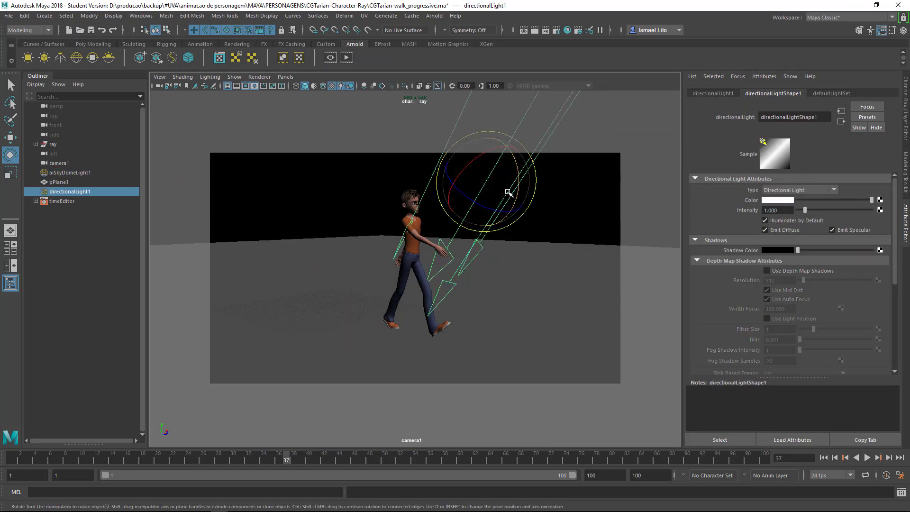
left_click(906, 223)
left_click_drag(803, 252, 874, 252)
Re-render frame 37 with Arnold, close the preview, and play back the walk
left_click(535, 30)
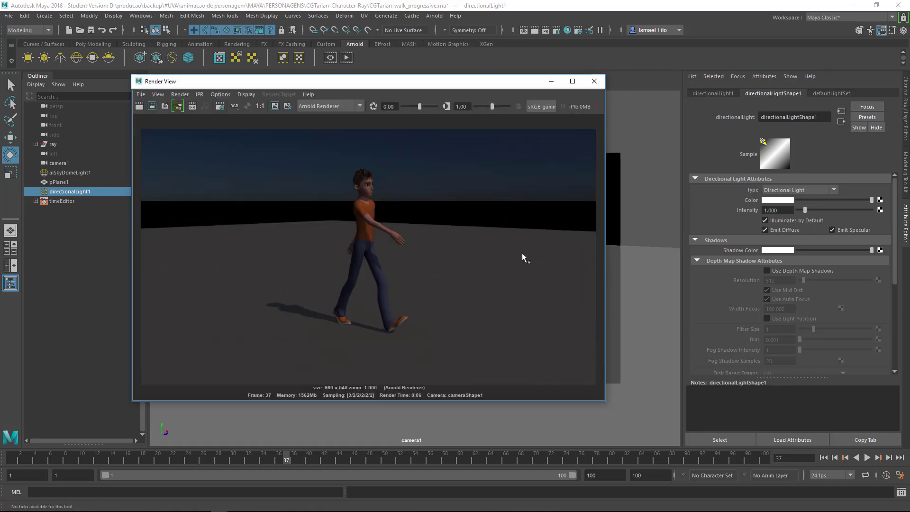
left_click(594, 81)
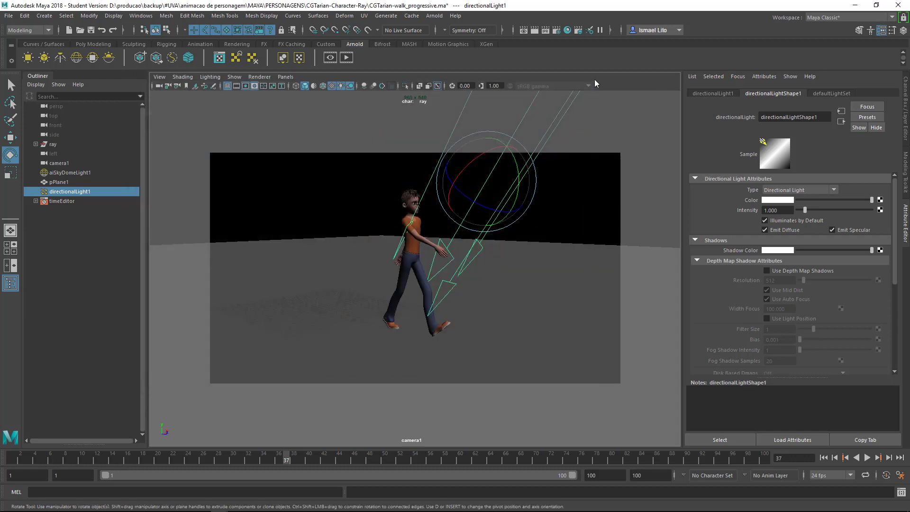
key("alt+v")
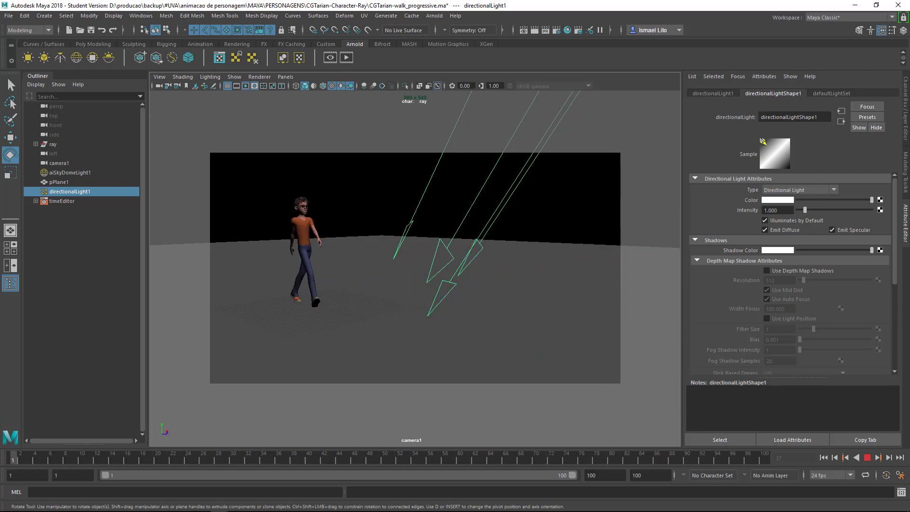
Stop playback and set the render output to PNG with name.#.ext frame numbering
key("alt+v")
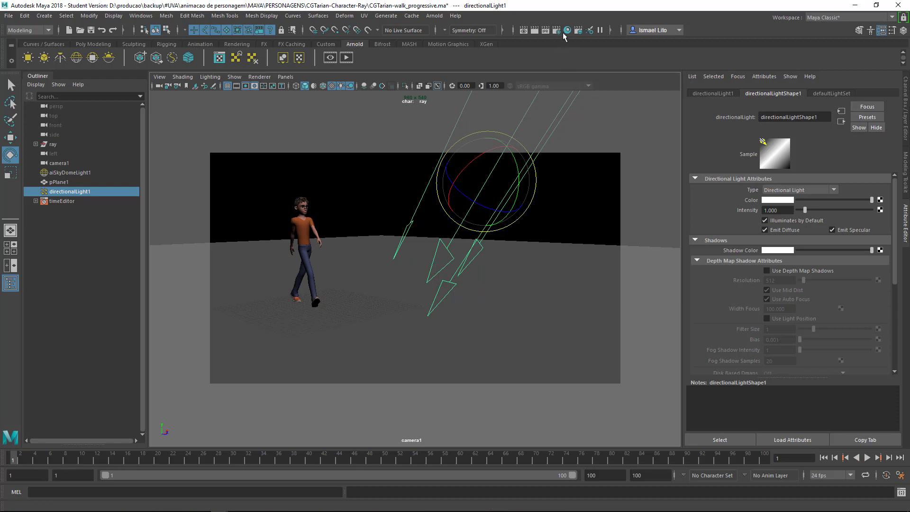
left_click(557, 31)
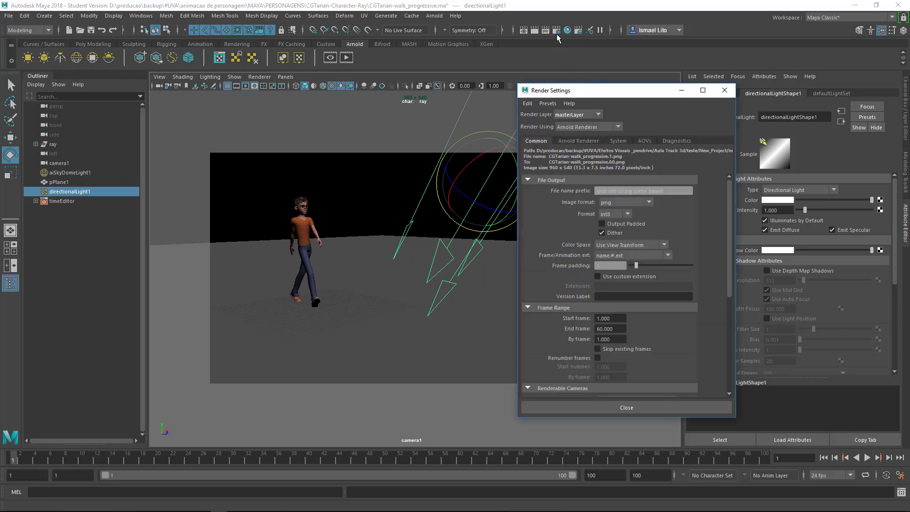
mouse_move(602, 89)
left_mouse_down()
mouse_move(659, 76)
mouse_move(660, 60)
left_mouse_up()
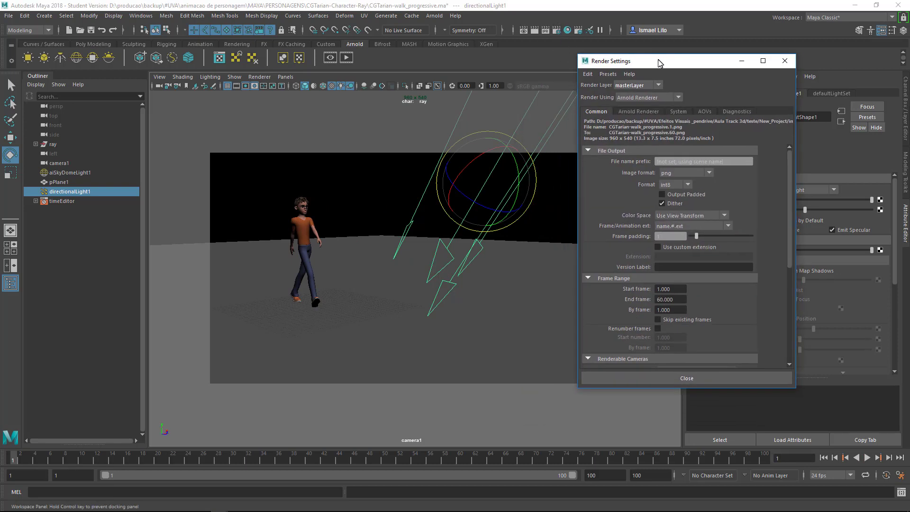
left_click(703, 173)
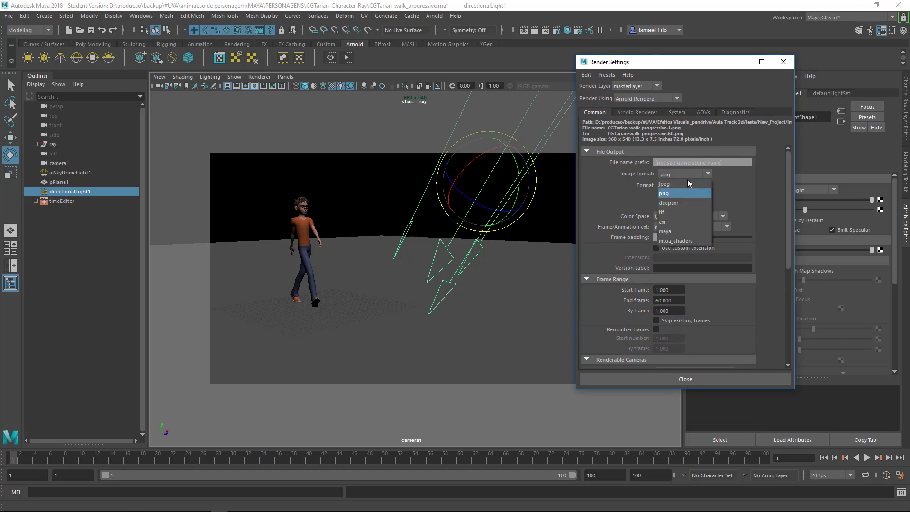
left_click(684, 193)
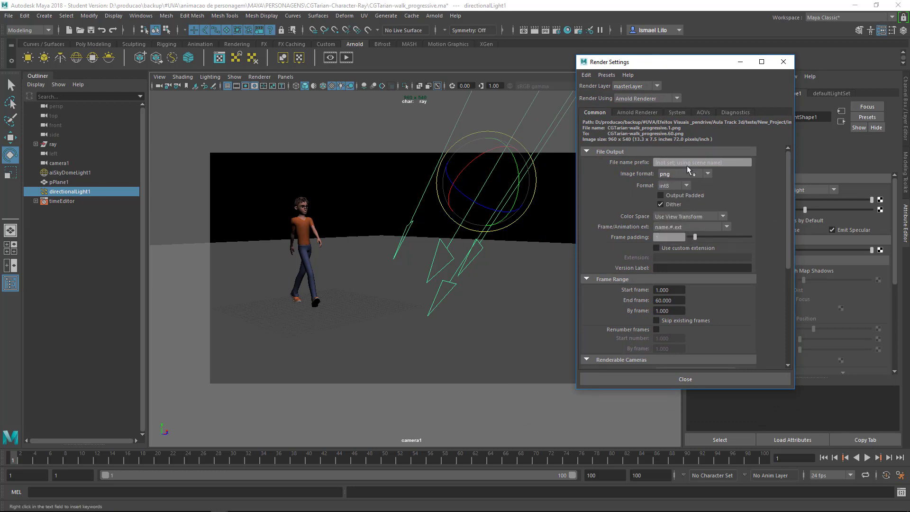
left_click(699, 226)
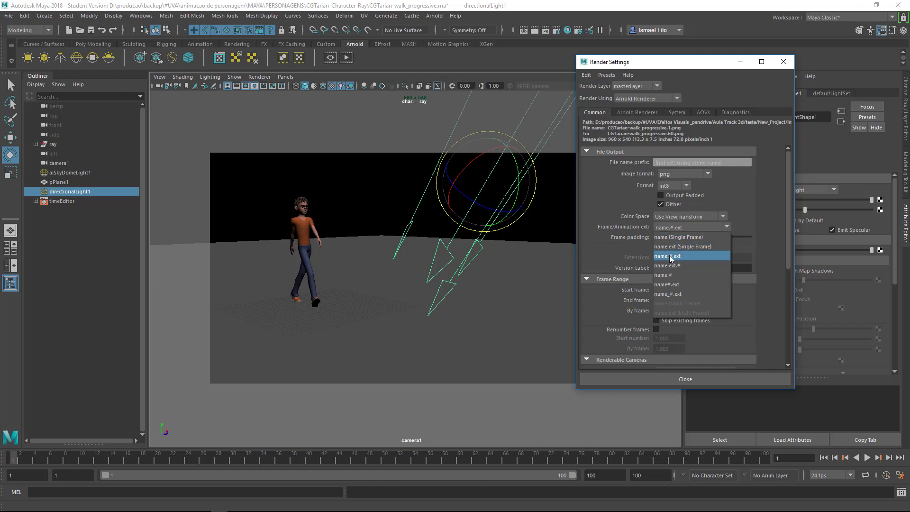
left_click(687, 257)
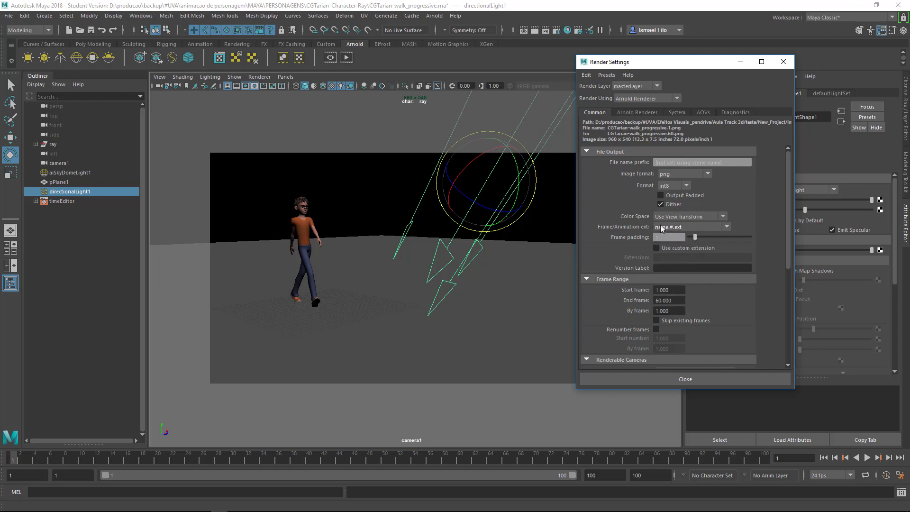
Keep the HD_540 image size, render from camera1 instead of persp, and close Render Settings
left_click_drag(787, 212, 787, 246)
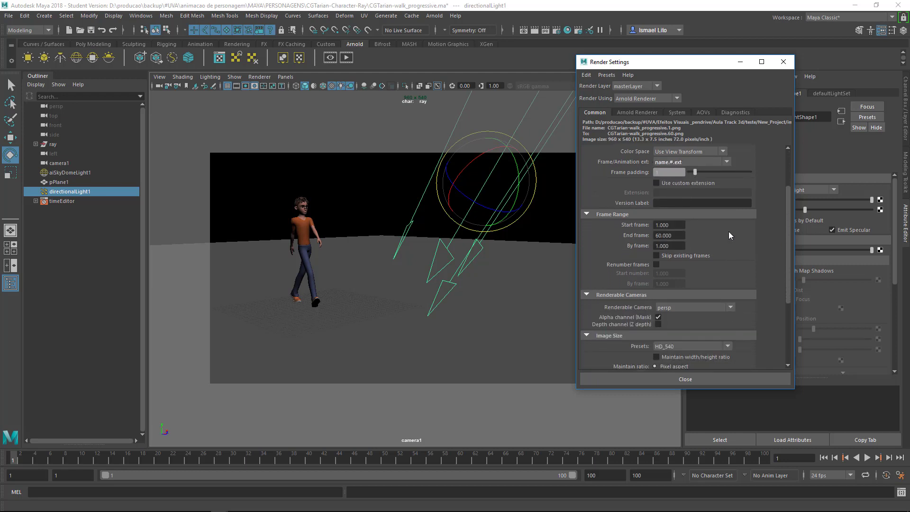
left_click(679, 224)
key("Tab")
left_click_drag(786, 232, 787, 277)
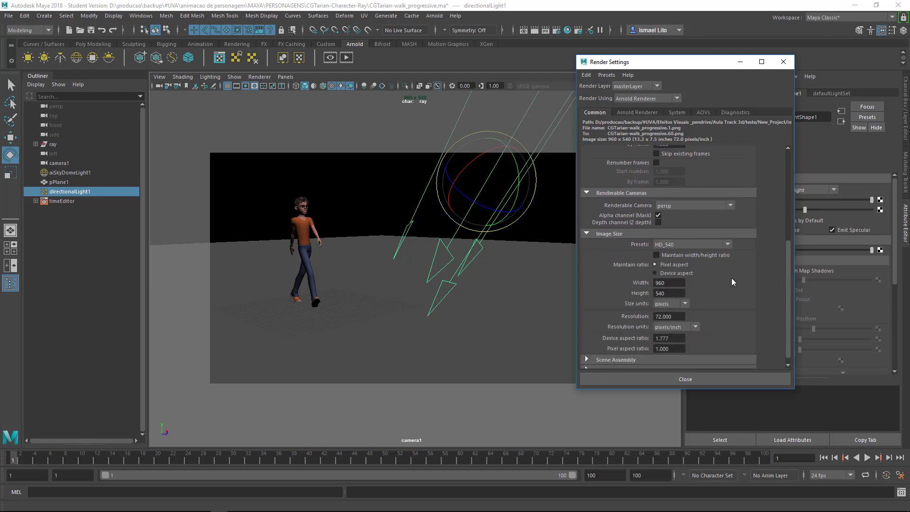
left_click(688, 246)
left_click(682, 335)
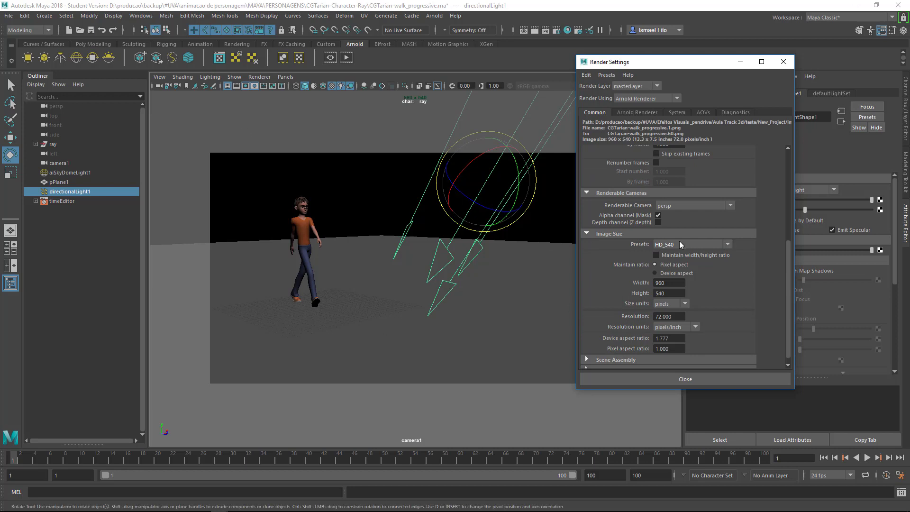
left_click(689, 206)
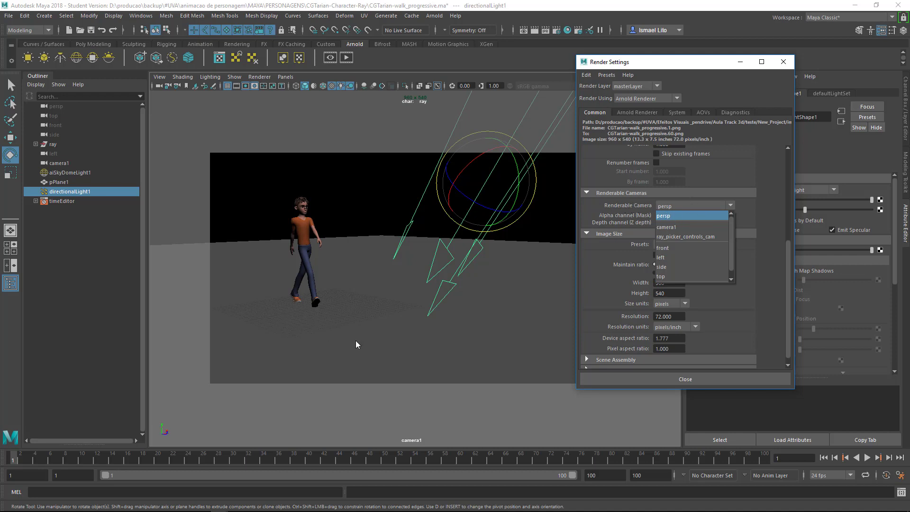
left_click(683, 226)
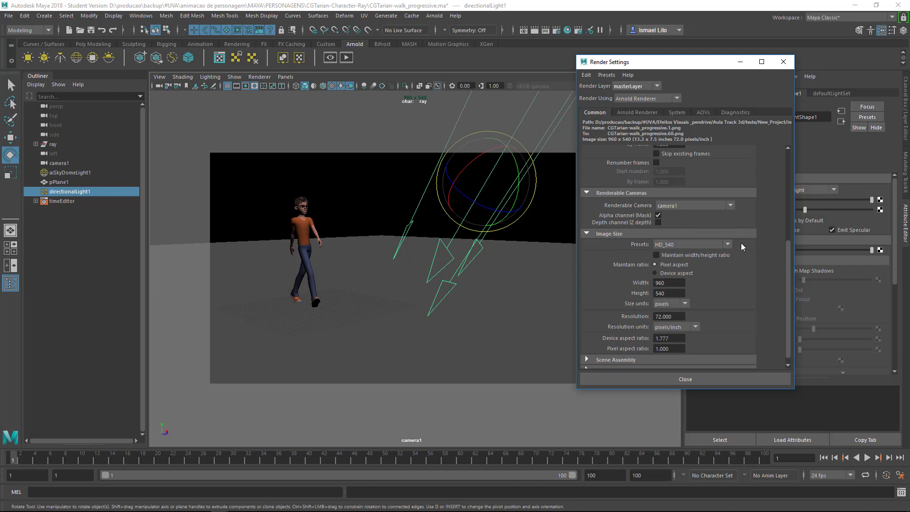
scroll(741, 243, "down", 1)
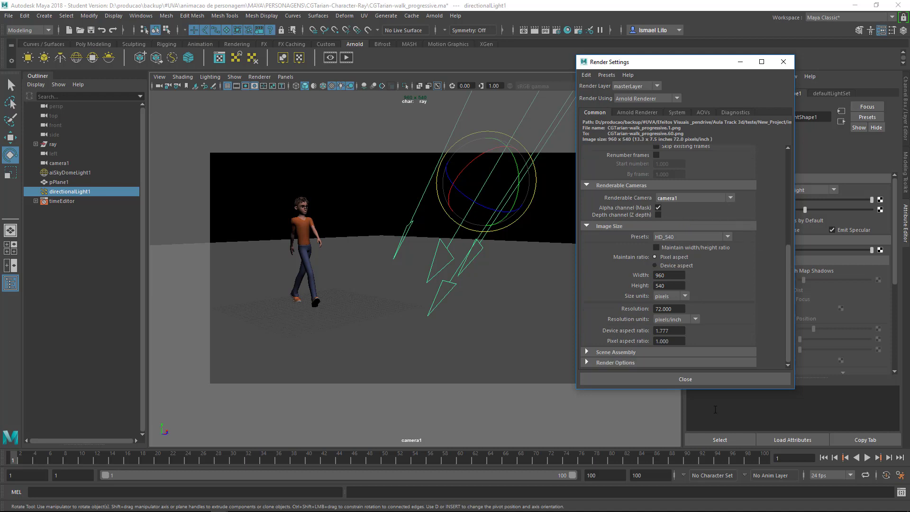
left_click(688, 379)
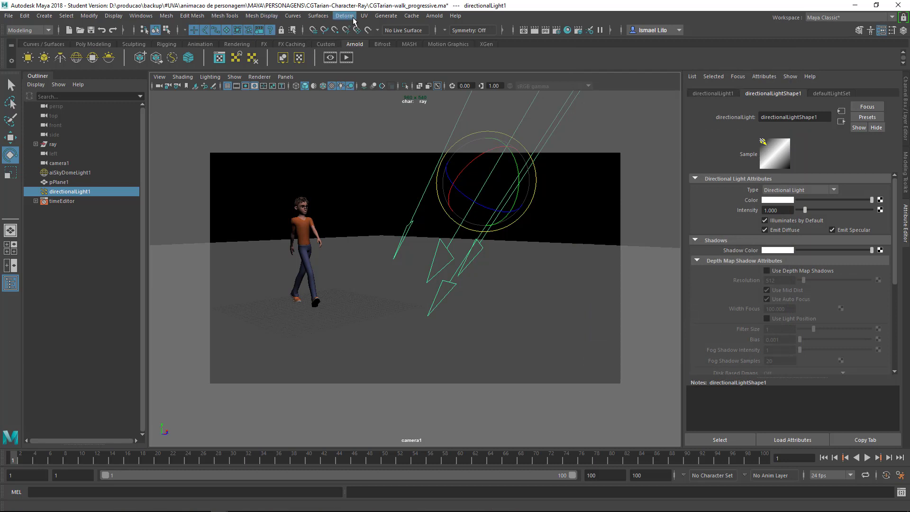
Switch the menu set from Modeling to Rendering and reopen Render Settings
left_click(33, 31)
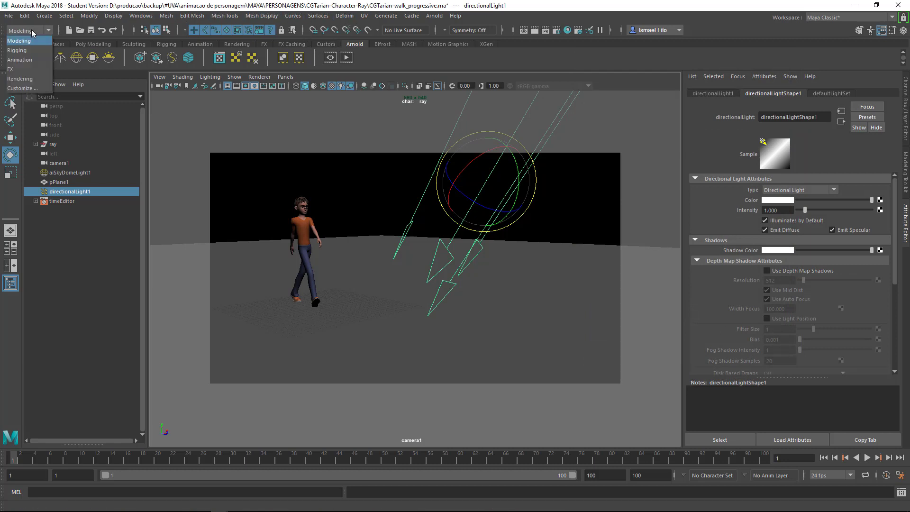
left_click(31, 79)
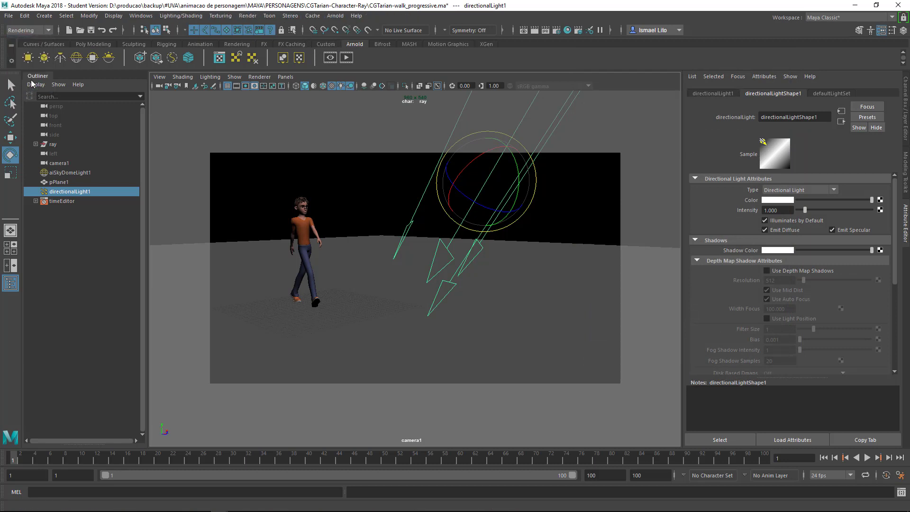
left_click(251, 17)
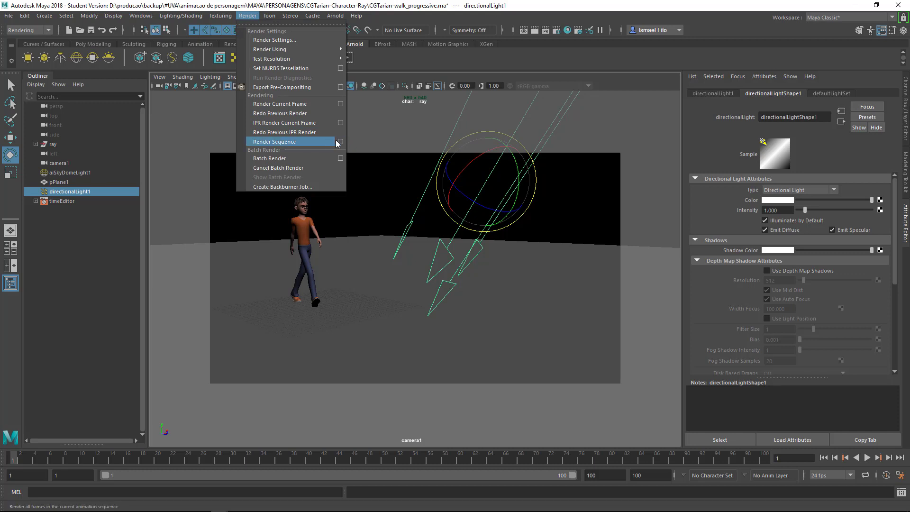
left_click(558, 30)
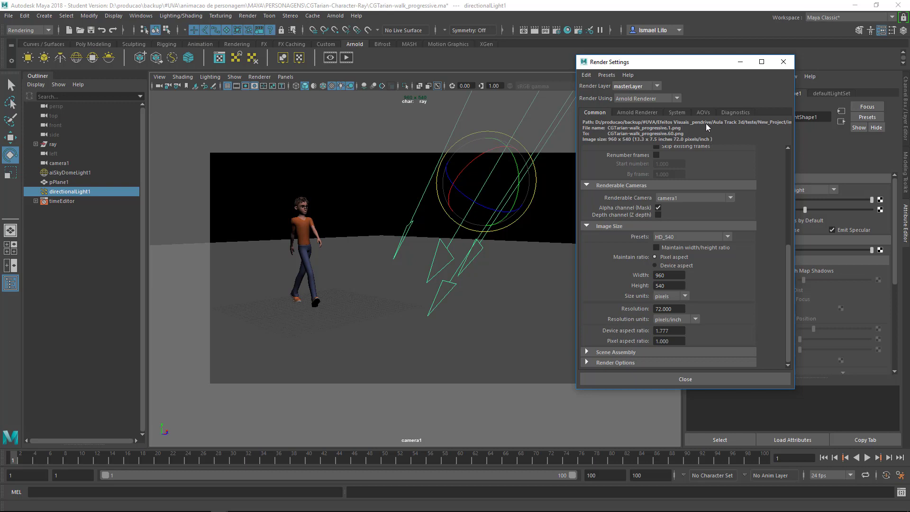
Start a new project via Change Project Image Directory and browse for its location
left_click(588, 78)
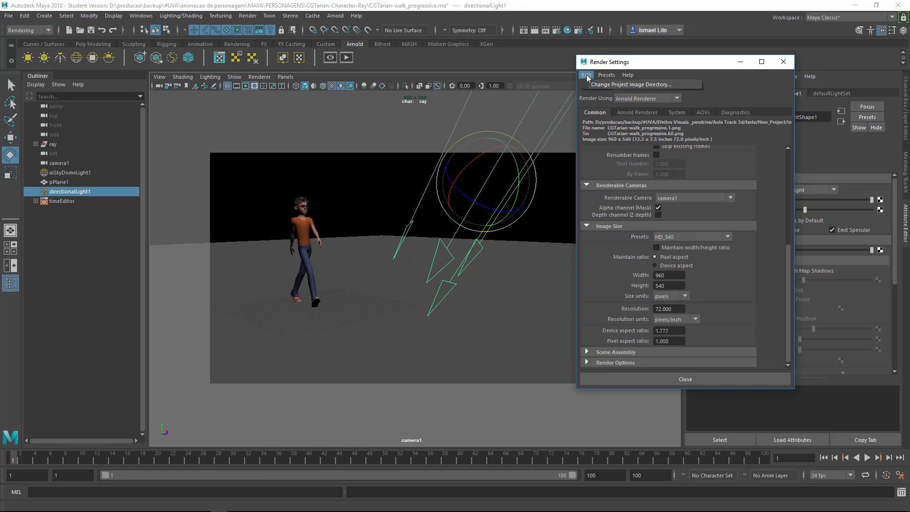
left_click(598, 87)
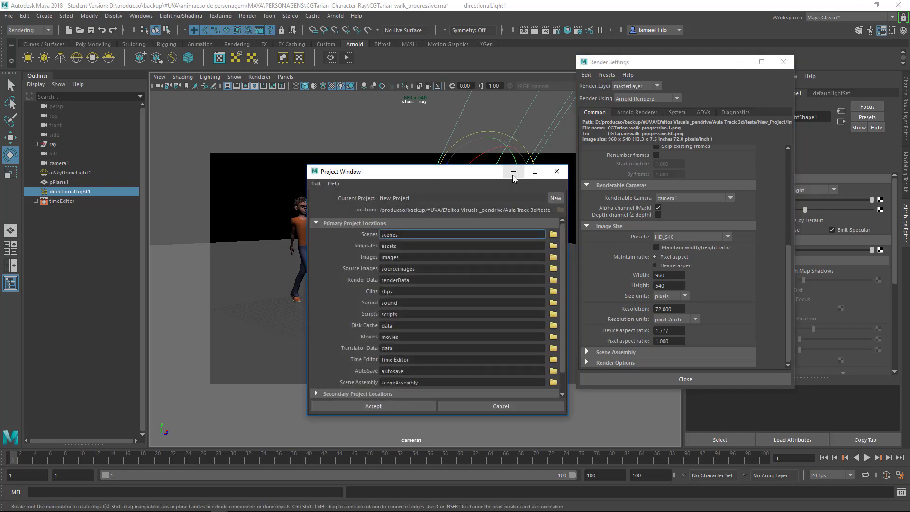
mouse_move(512, 174)
left_mouse_down()
mouse_move(666, 122)
mouse_move(710, 83)
left_mouse_up()
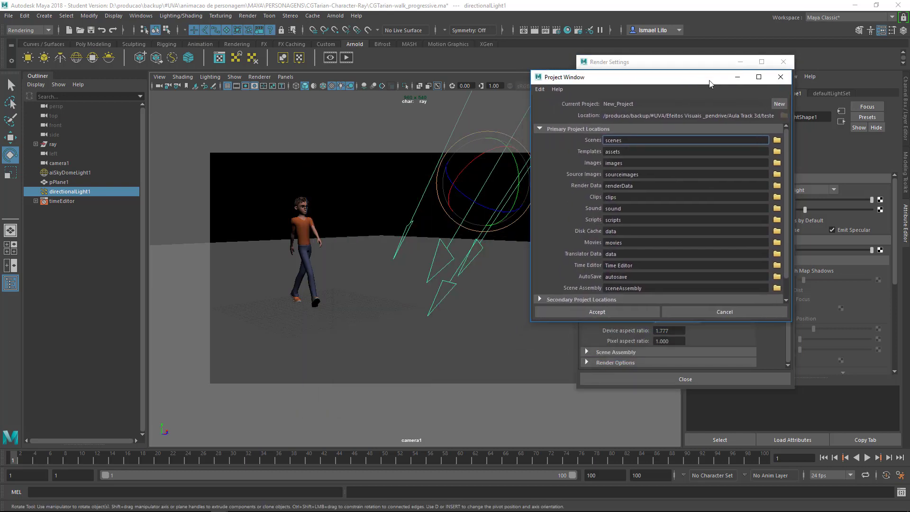
left_click(780, 105)
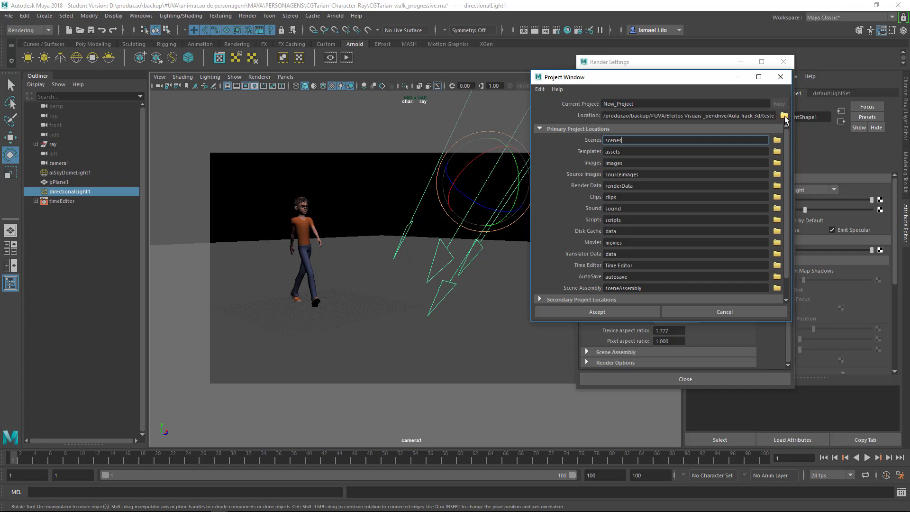
left_click(785, 116)
Create a 'render' folder in Documents, use it as the New_Project location, and accept
left_click(309, 144)
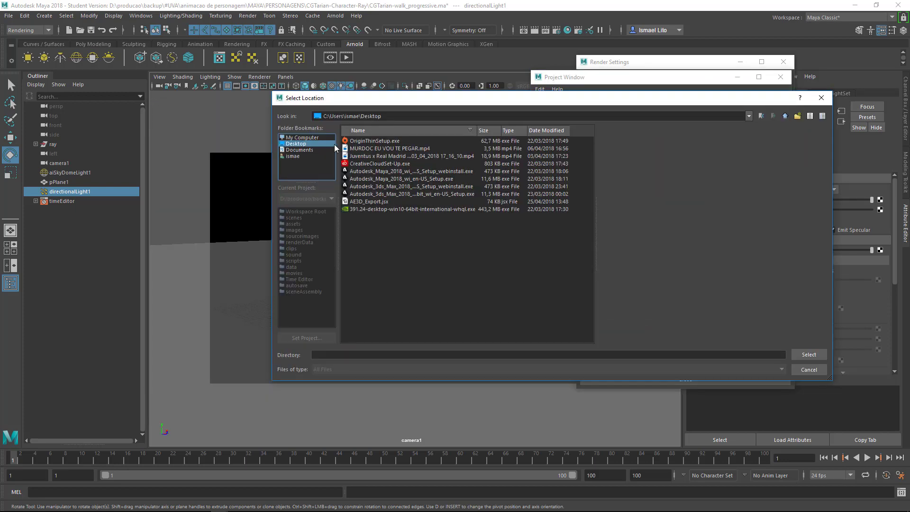
left_click(306, 151)
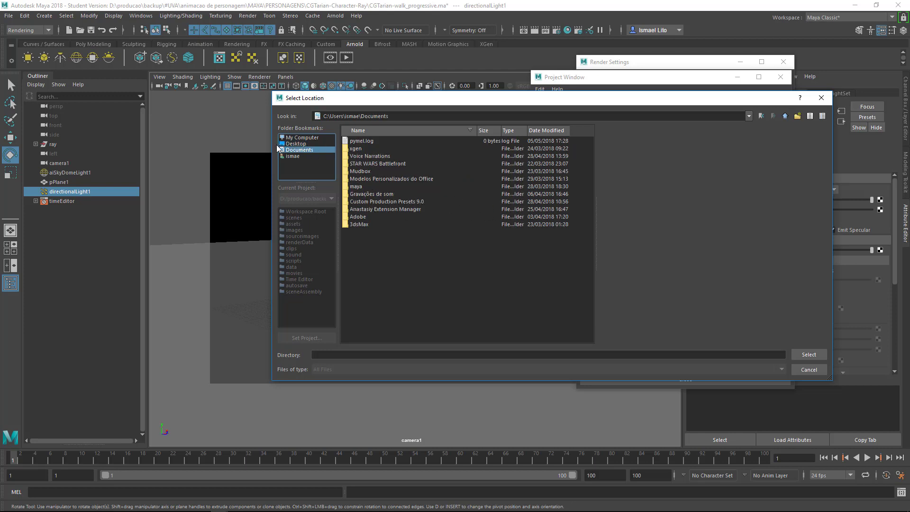
type("render")
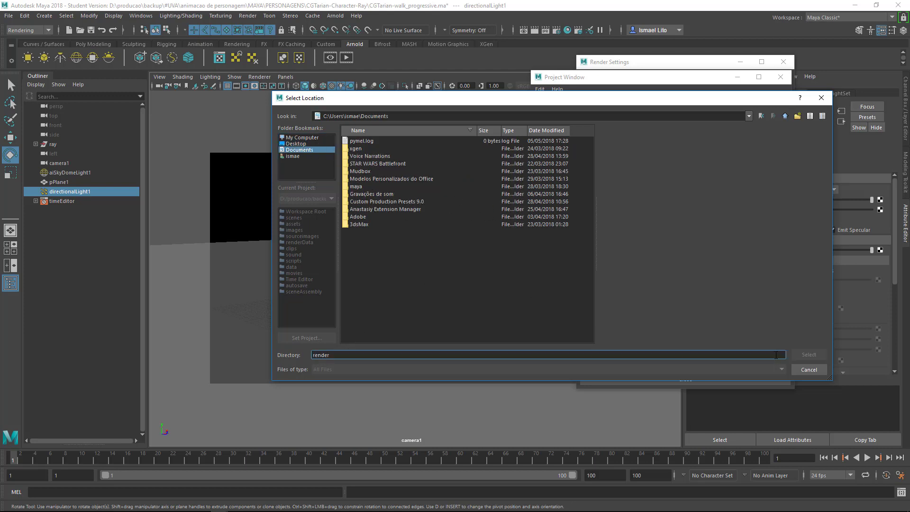
right_click(437, 252)
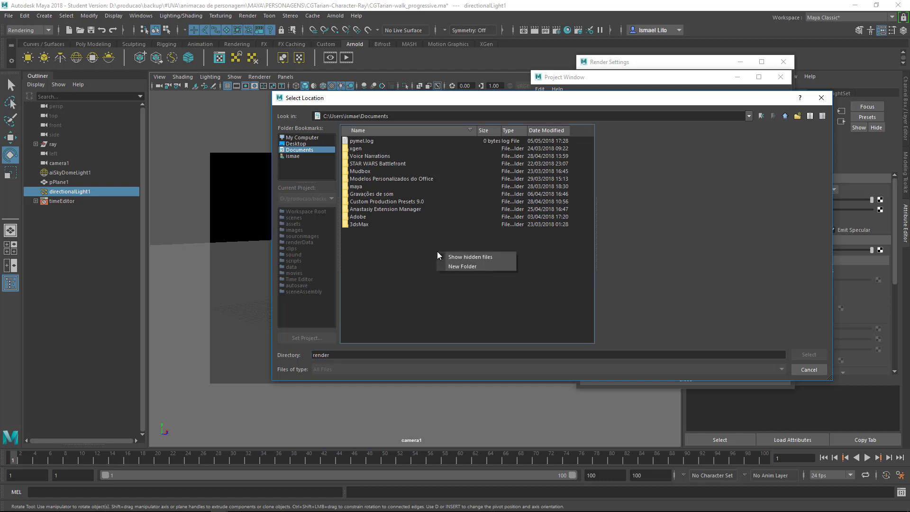
left_click(474, 266)
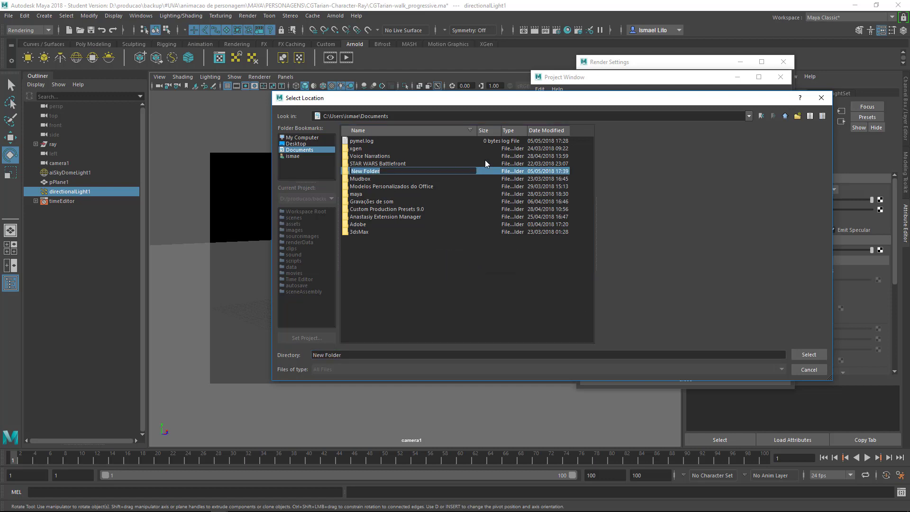
type("render")
key("Return")
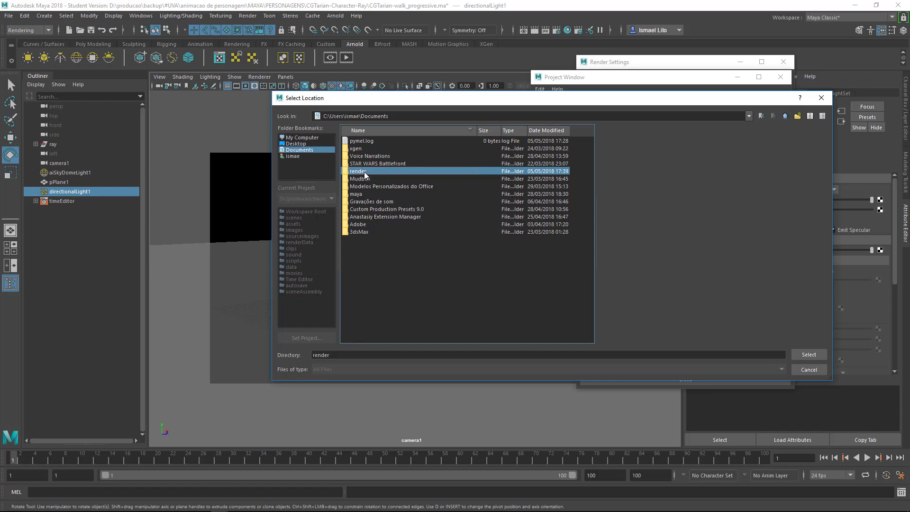
left_click(809, 355)
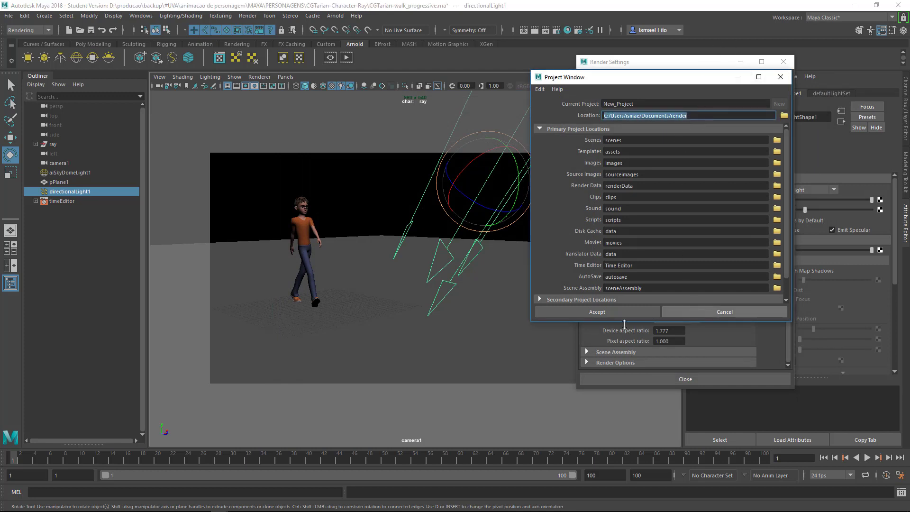
left_click(620, 313)
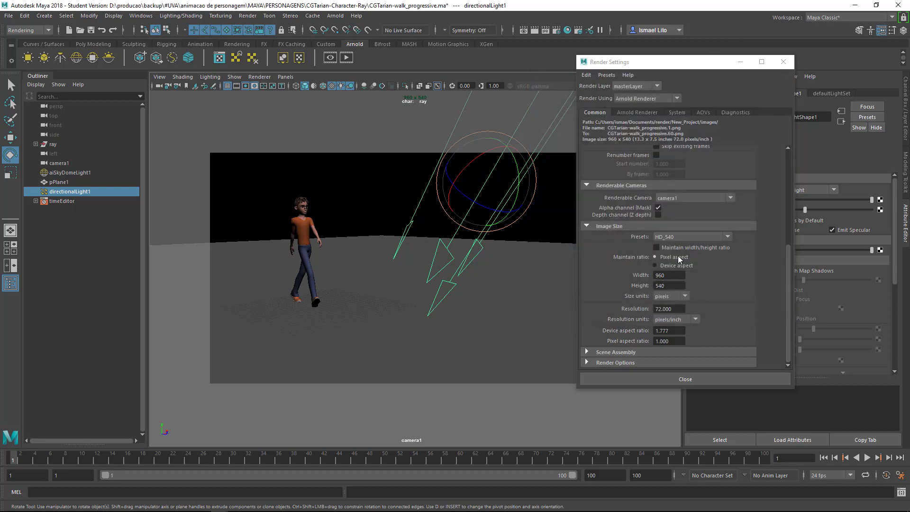
Start the Arnold Render Sequence of the walk and place a File Explorer window alongside
left_click(697, 380)
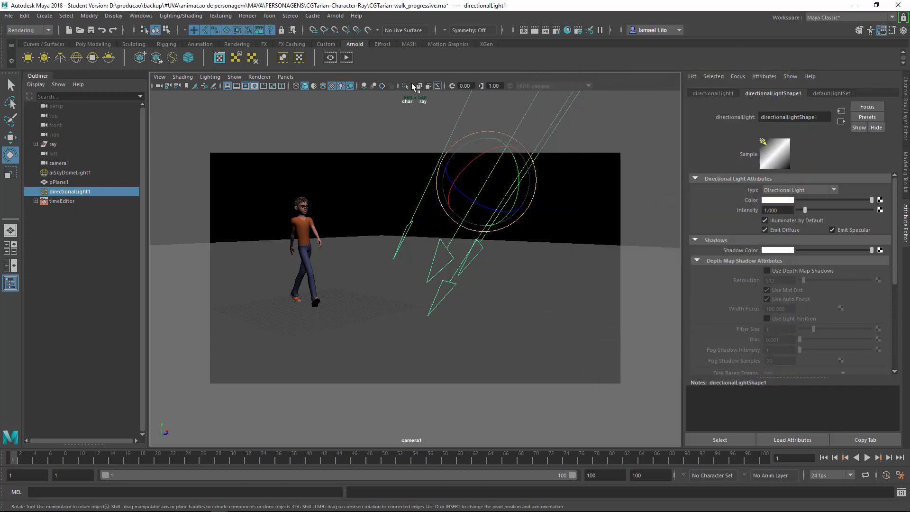
left_click(247, 16)
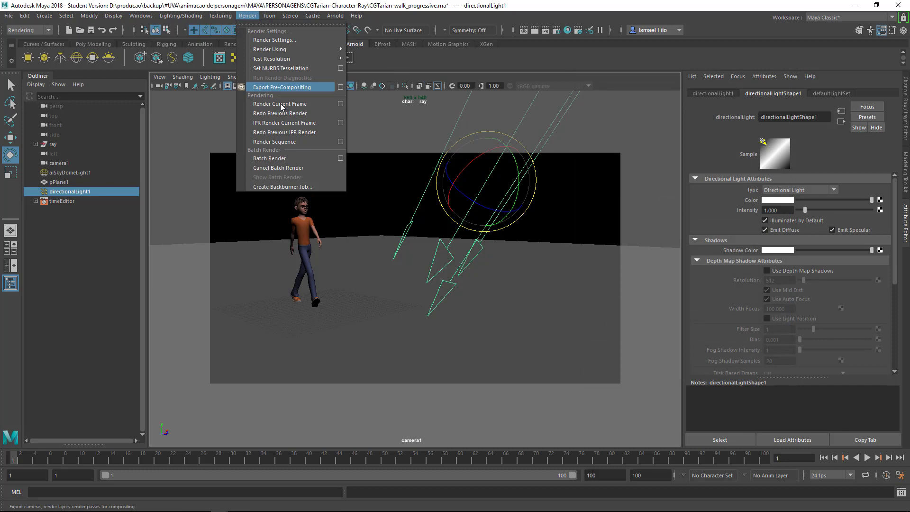
left_click(286, 141)
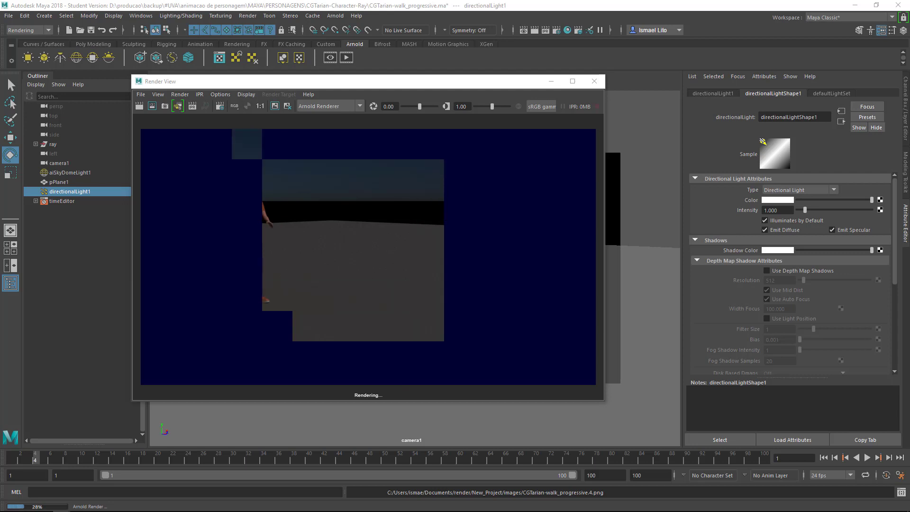
key("alt+Tab")
mouse_move(401, 91)
left_mouse_down()
mouse_move(510, 89)
mouse_move(471, 69)
left_mouse_up()
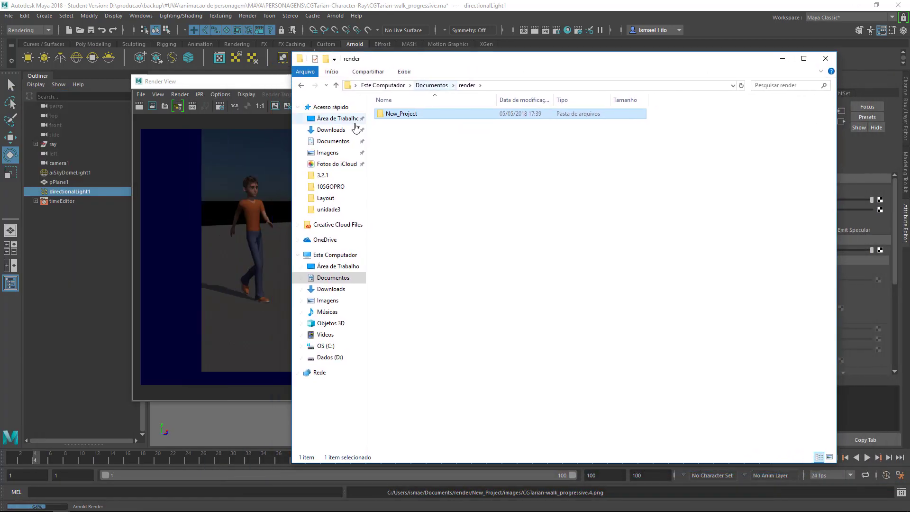
Open New_Project > images and inspect the progressive.2 and progressive.5 rendered frames
double_click(408, 117)
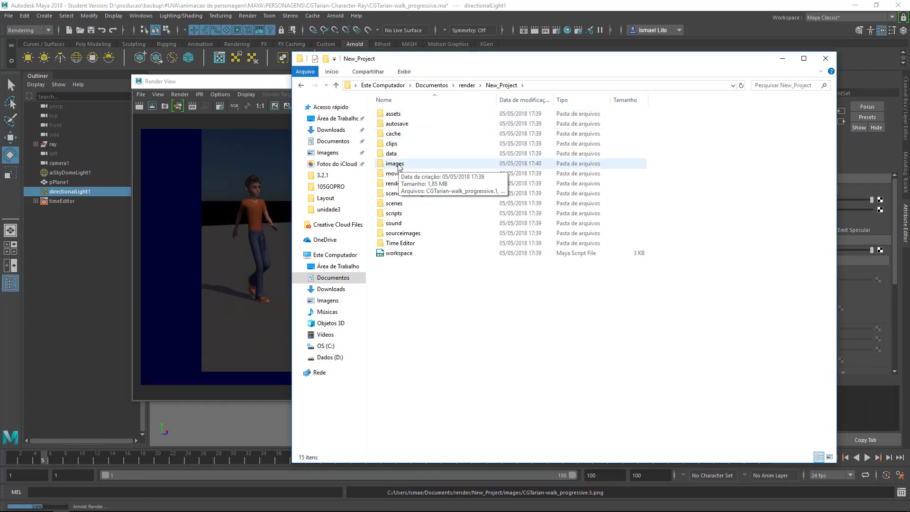
double_click(399, 165)
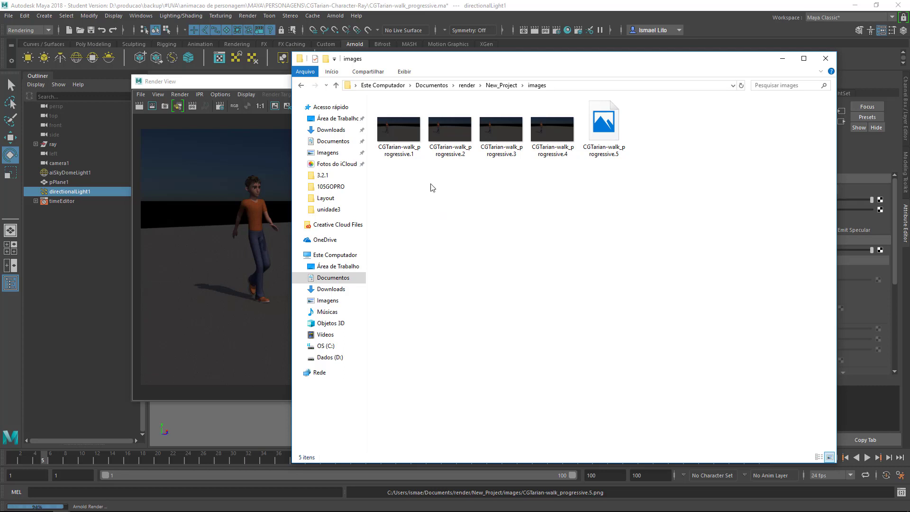
left_click(411, 134)
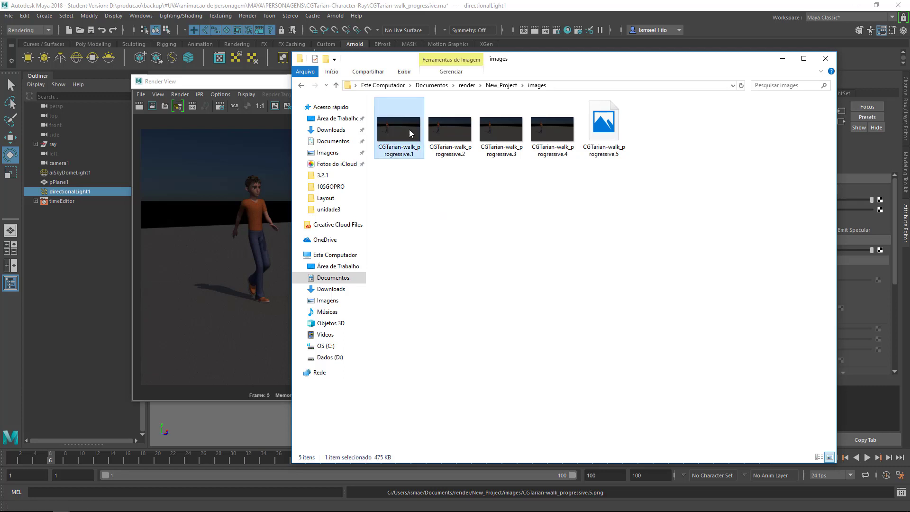
left_click(607, 131)
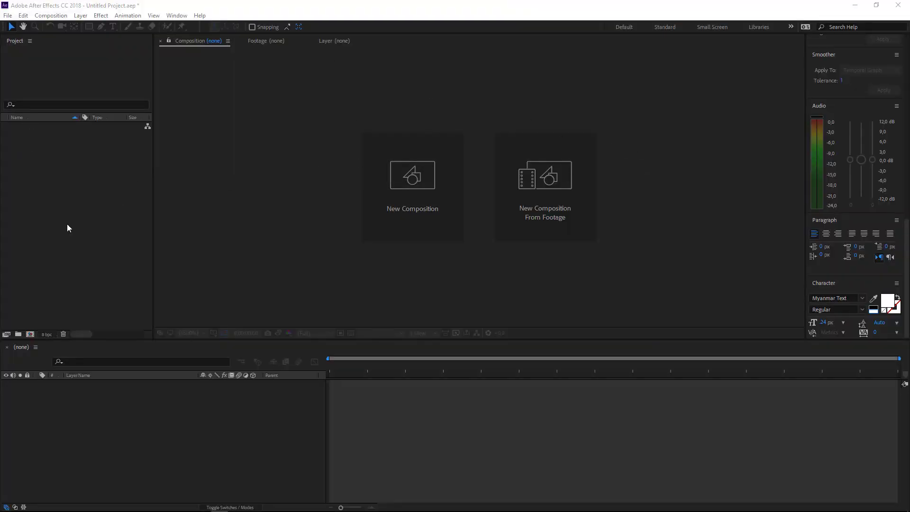
Import CGTarian-walk_progressive.1 with PNG Sequence ticked as one 60-frame footage item
right_click(19, 142)
mouse_move(44, 190)
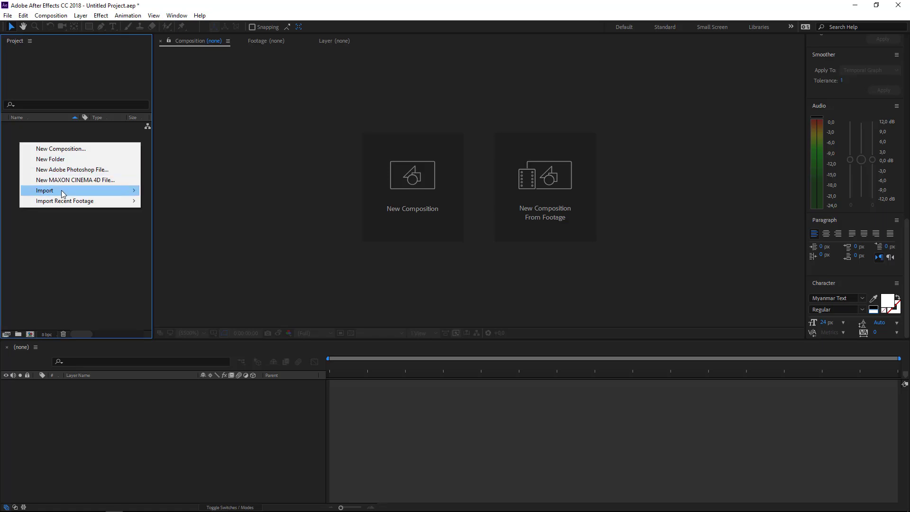
left_click(179, 193)
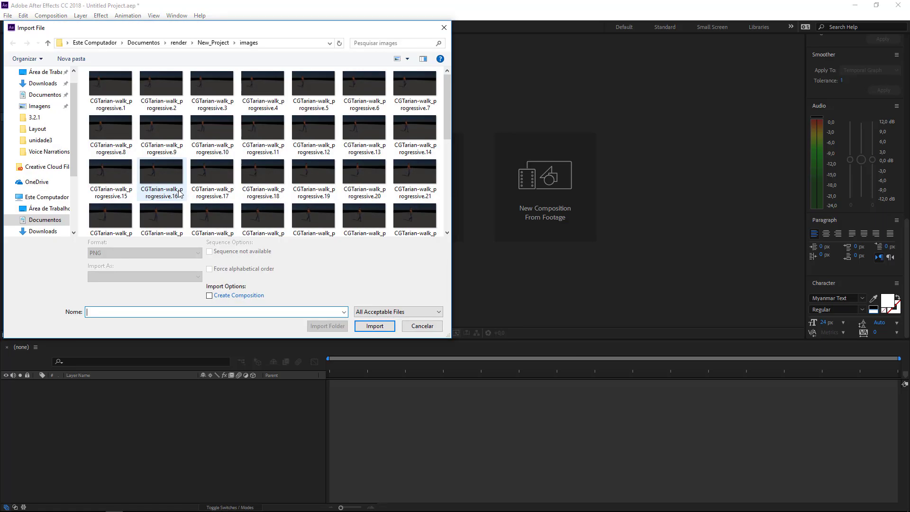
left_click(104, 86)
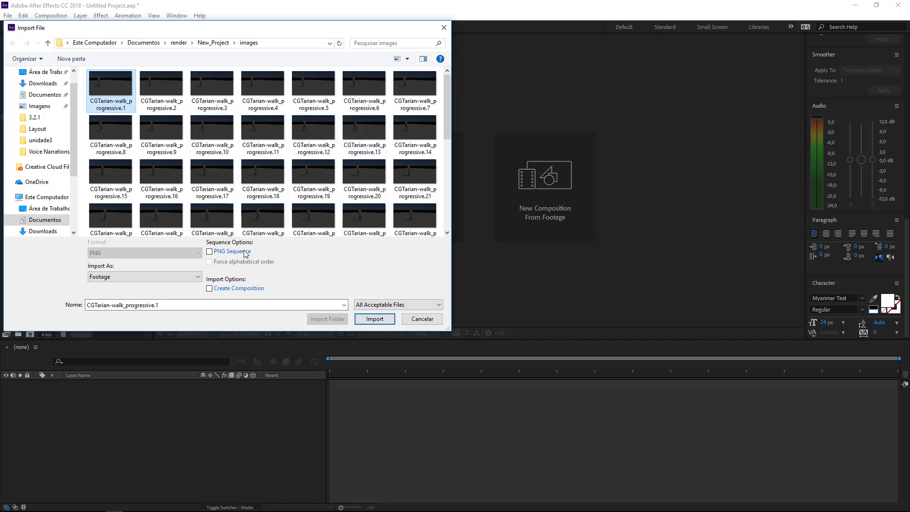
left_click(222, 256)
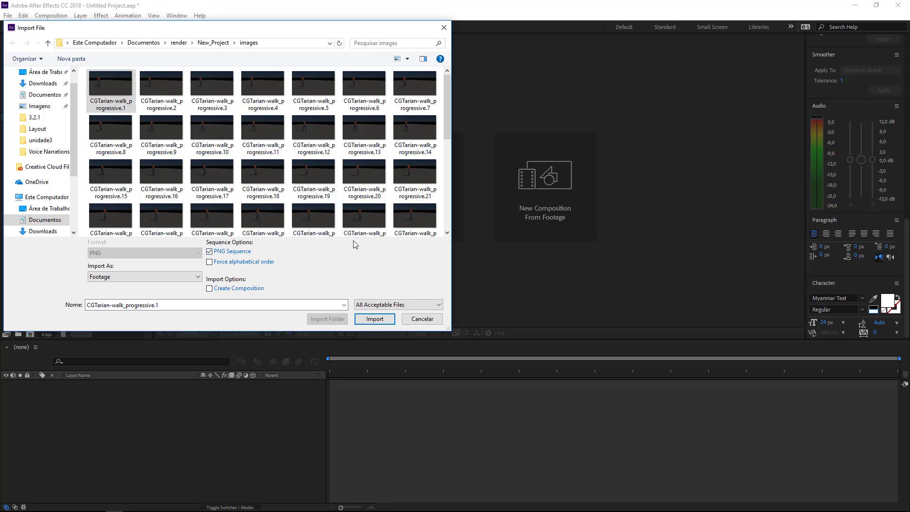
left_click(375, 319)
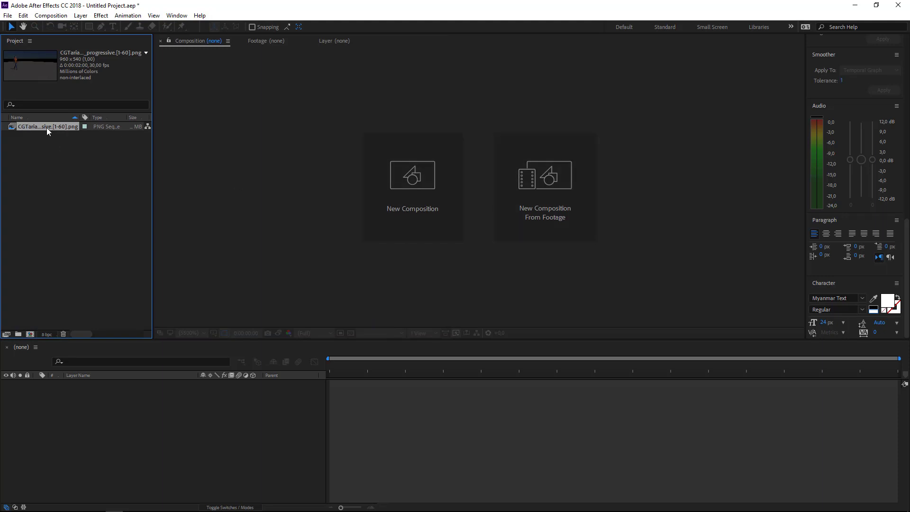
Build a CGTarian-walk_progressive composition from the PNG sequence and preview the walk
mouse_move(43, 128)
left_mouse_down()
mouse_move(45, 302)
mouse_move(31, 335)
left_mouse_up()
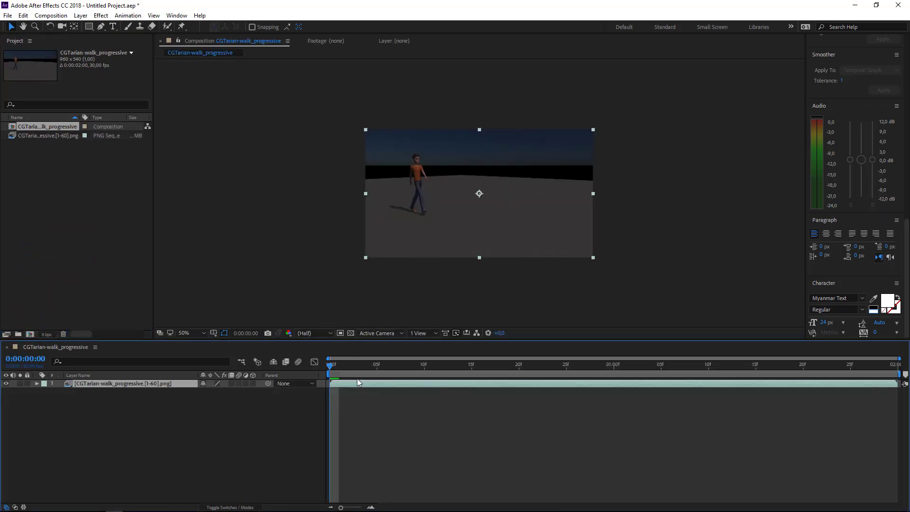
left_click_drag(344, 366, 610, 366)
key("space")
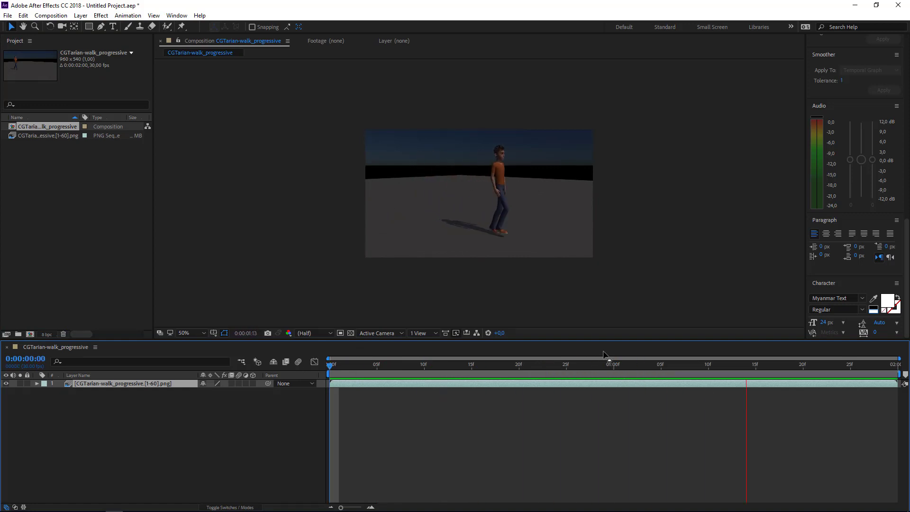
key("space")
scroll(525, 218, "up", 2)
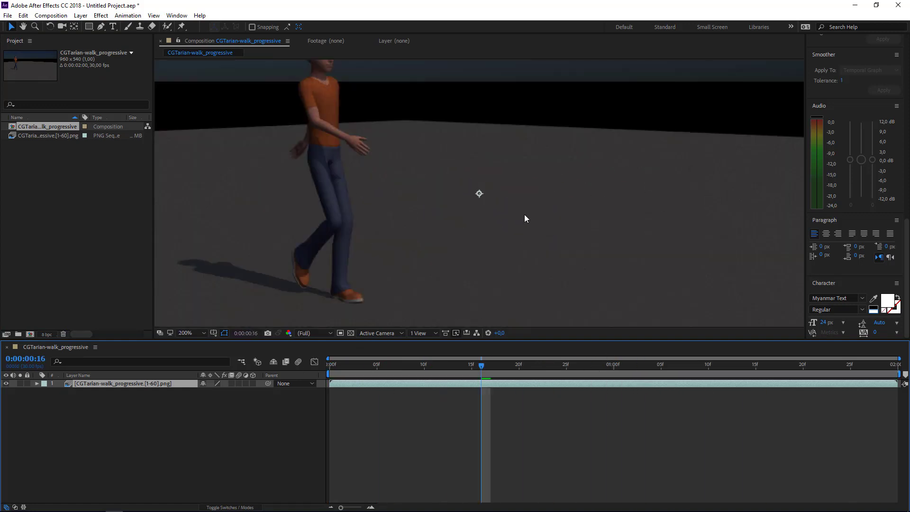
left_click(524, 218)
key("space")
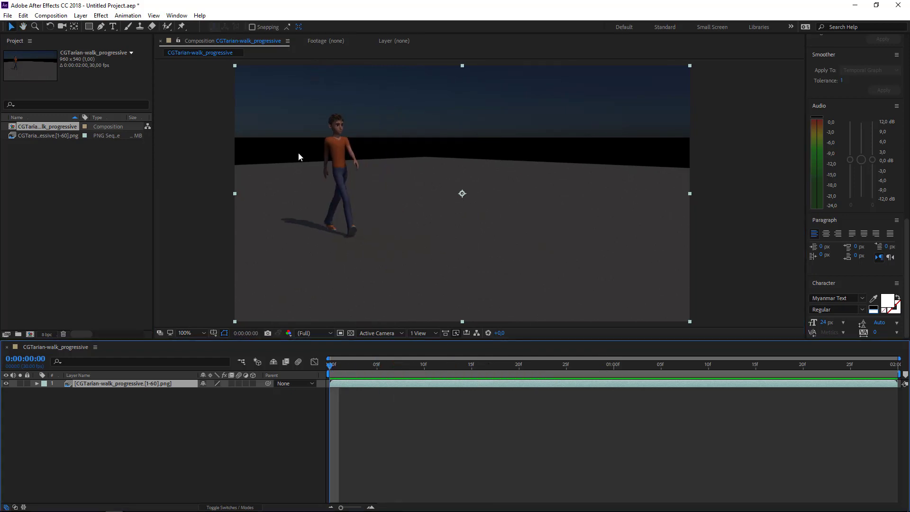
left_click(7, 15)
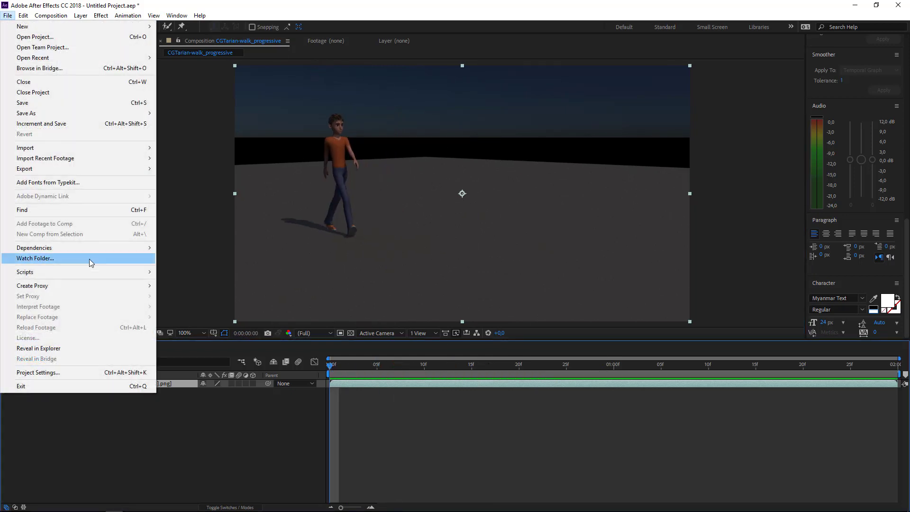
mouse_move(79, 169)
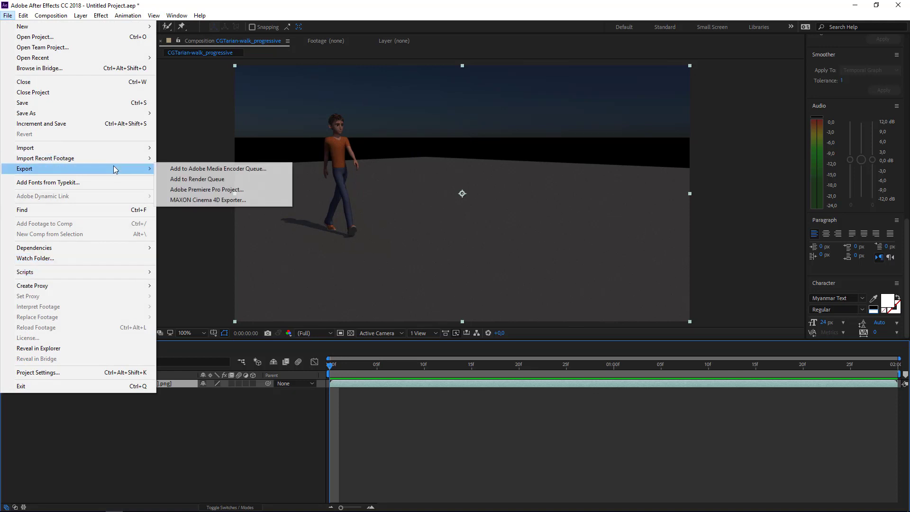
Queue the composition in Adobe Media Encoder, keeping H.264 as the output format
left_click(250, 172)
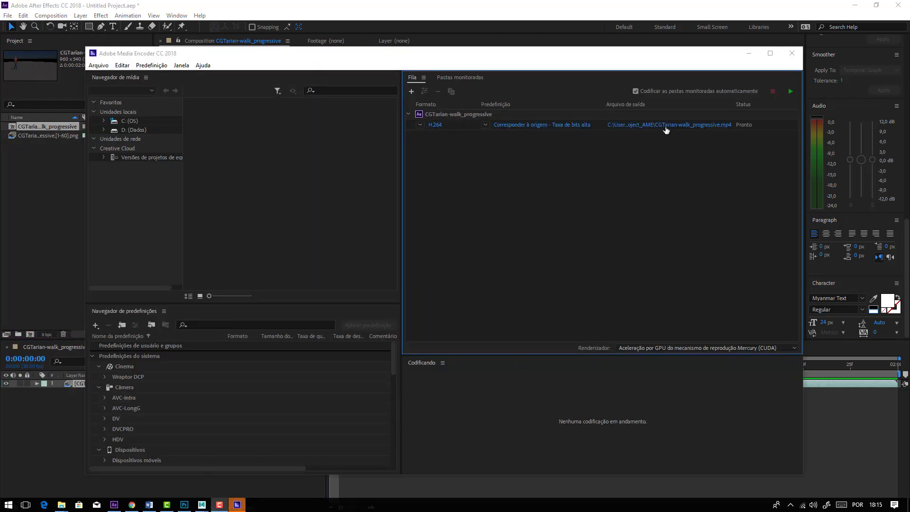
left_click(437, 125)
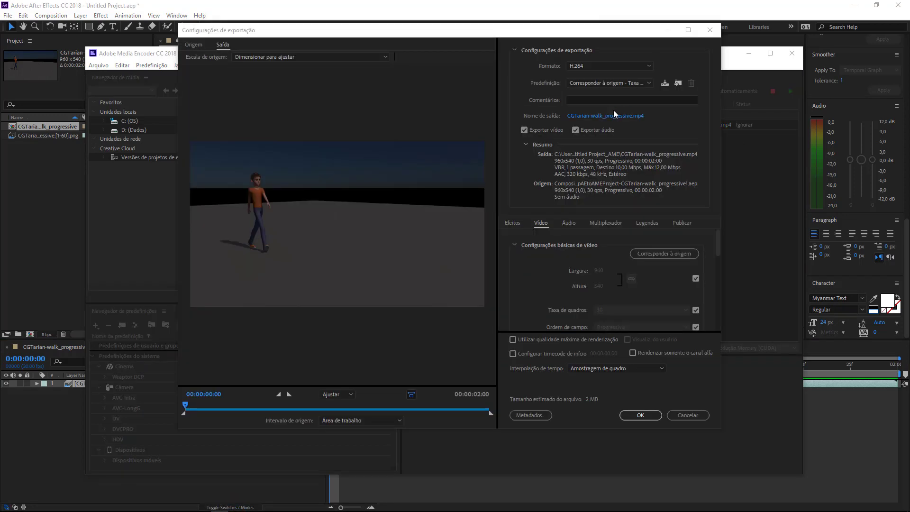
left_click(597, 66)
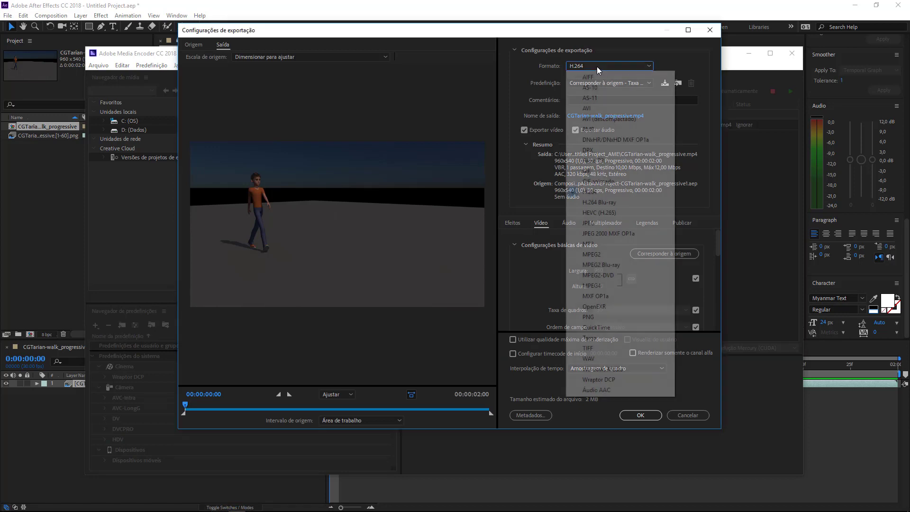
key("Escape")
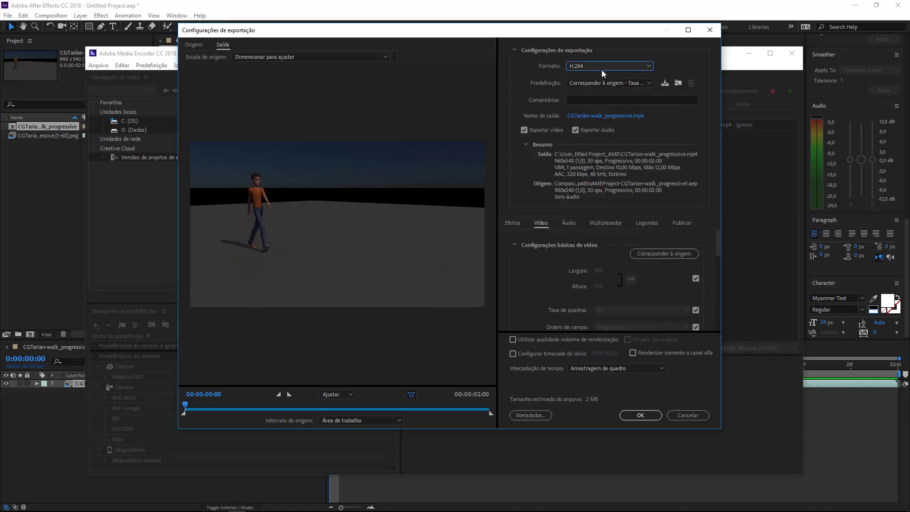
left_click(602, 68)
left_click(613, 190)
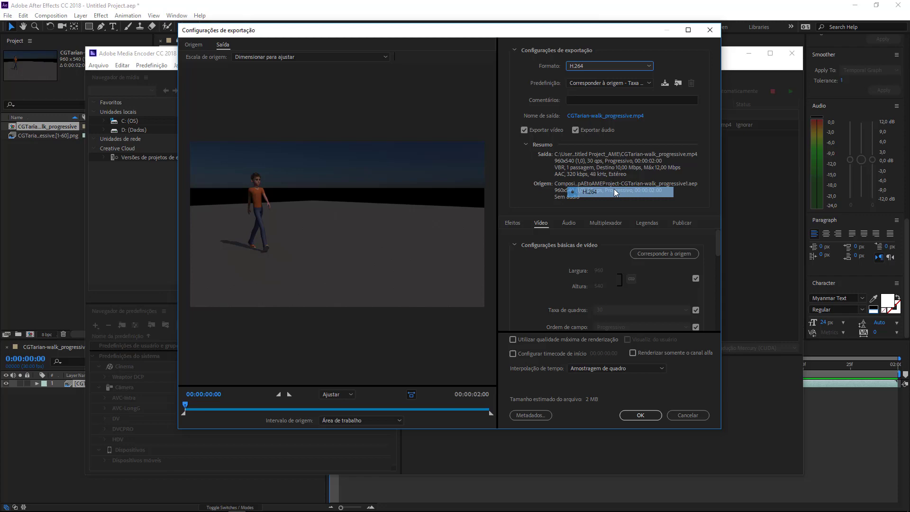
Set the output file to walk.mp4 in Documentos\render and confirm the export settings
left_click(598, 117)
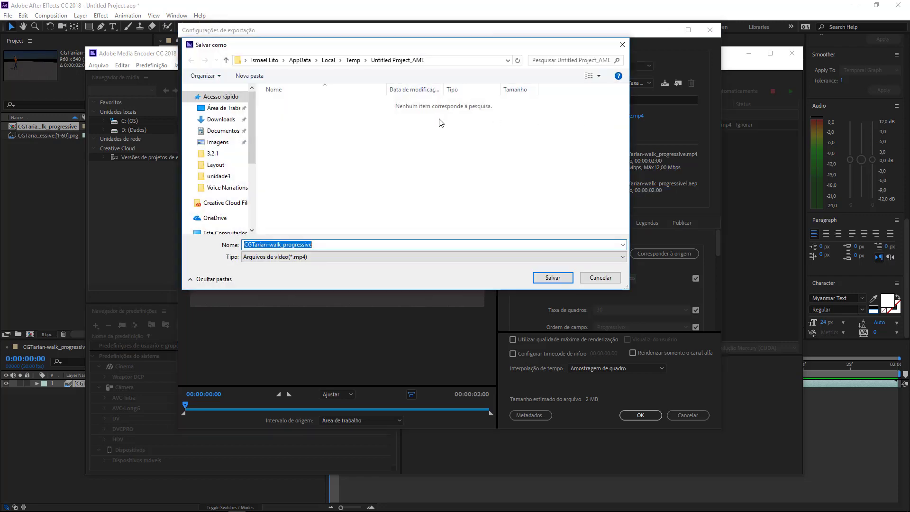
mouse_move(223, 131)
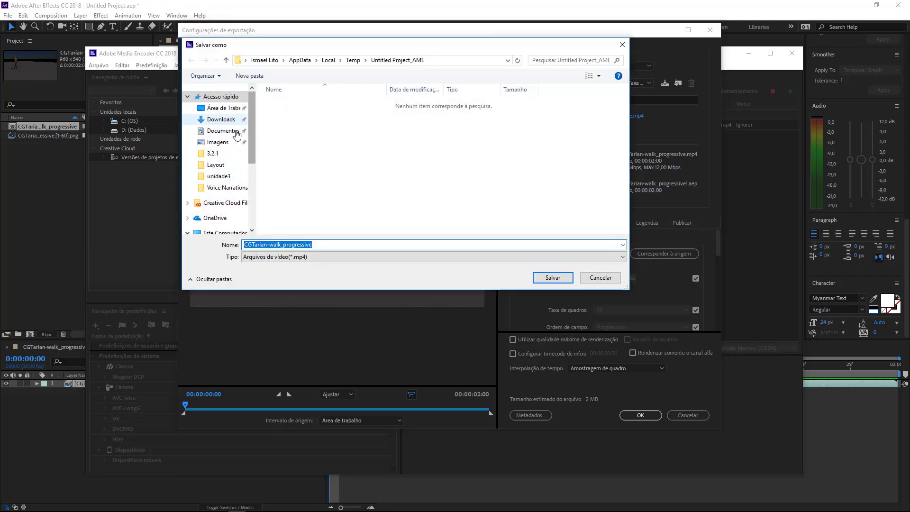
left_click(237, 135)
double_click(287, 187)
type("walk")
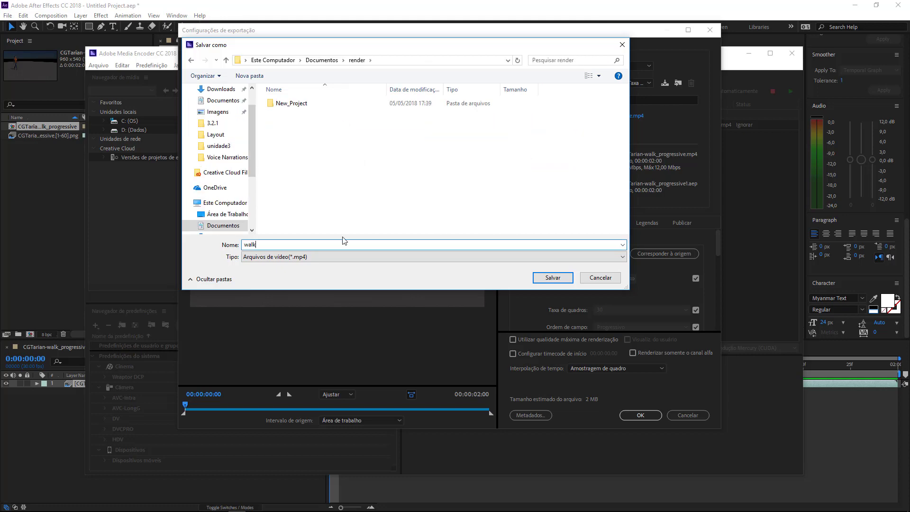
left_click(566, 281)
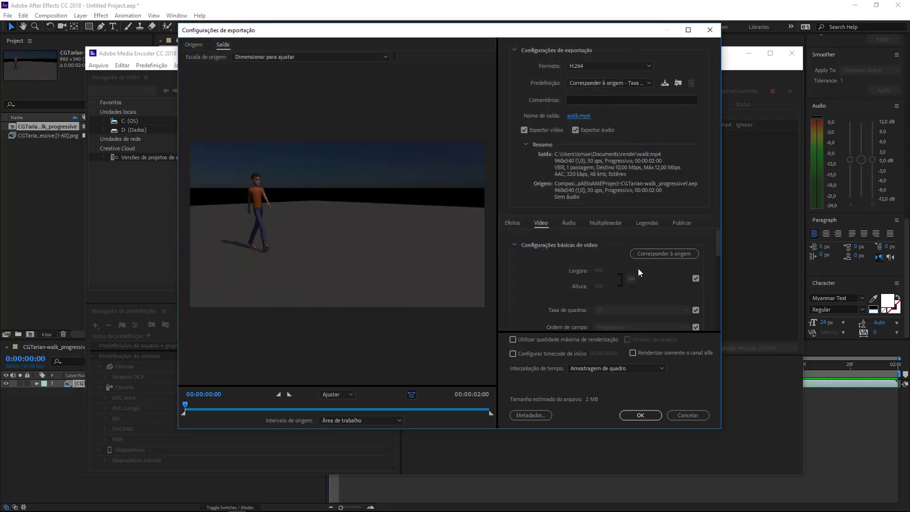
left_click(650, 417)
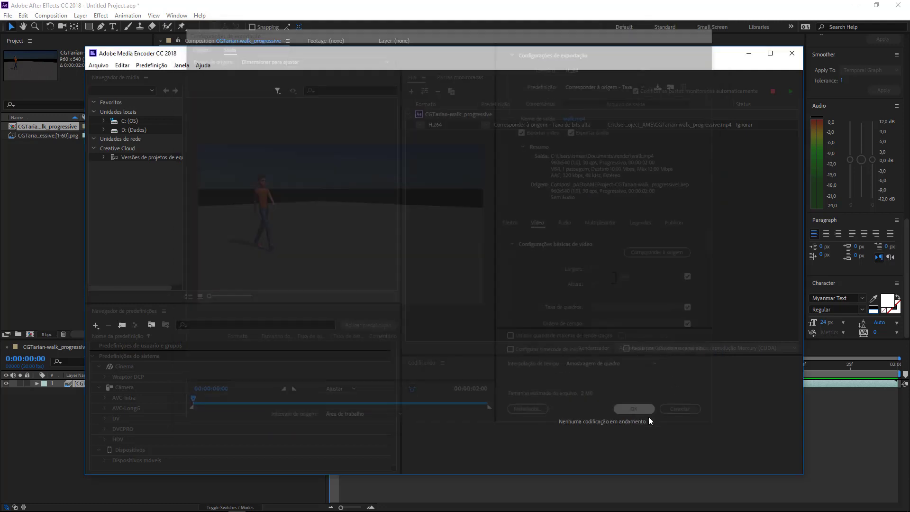
Encode the queued walk video, then play the 2.89 MB walk file from the render folder
left_click(792, 93)
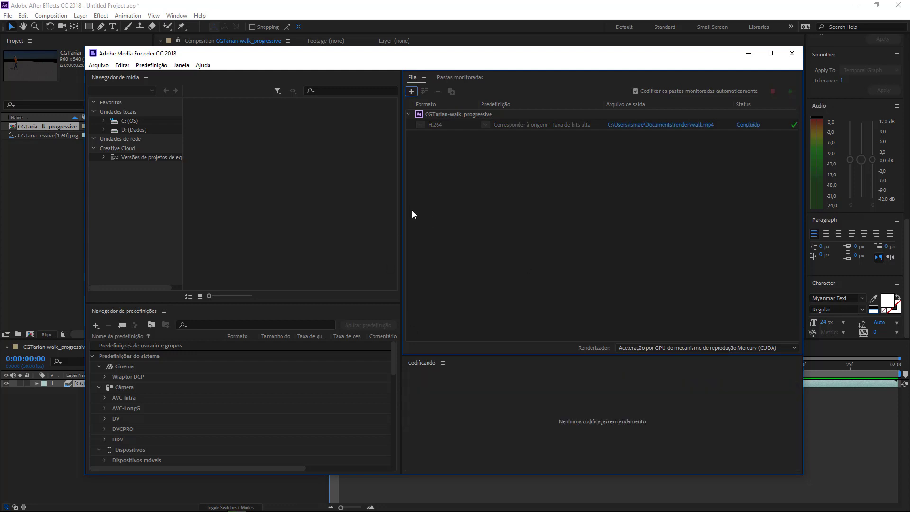
left_click(661, 125)
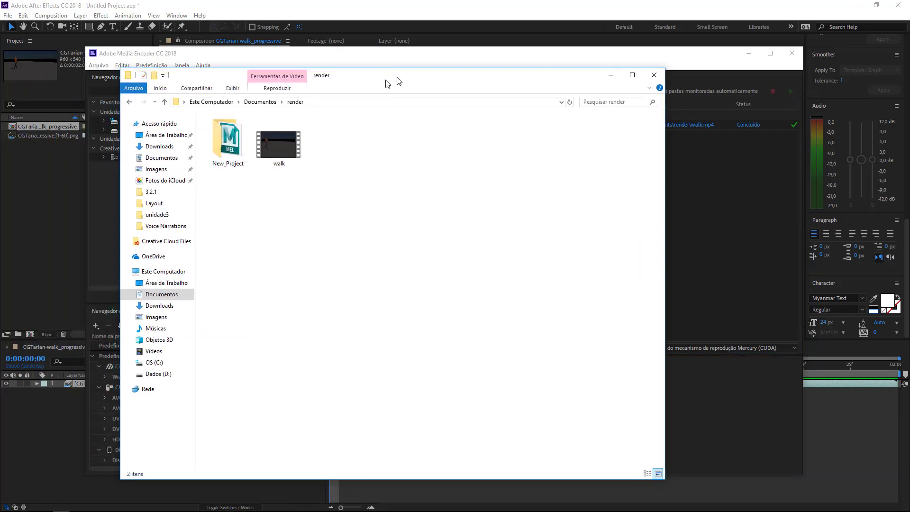
left_click_drag(396, 81, 478, 81)
double_click(346, 147)
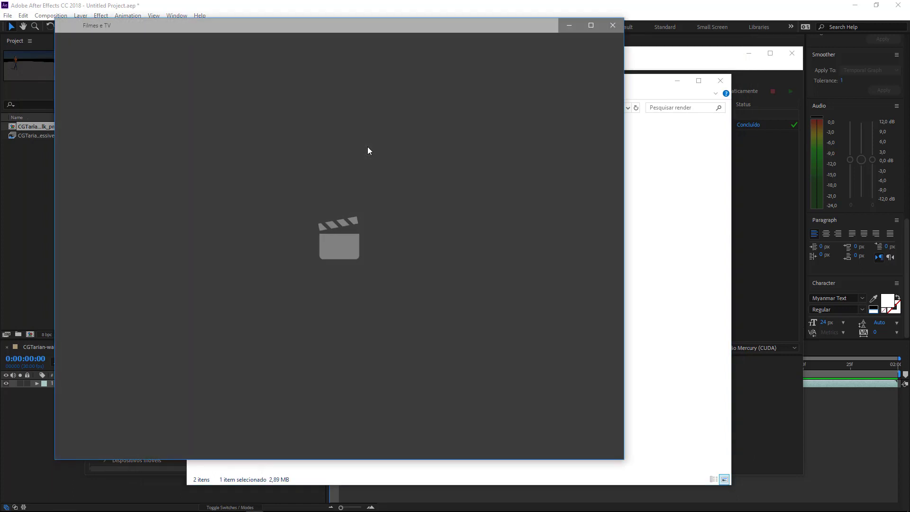